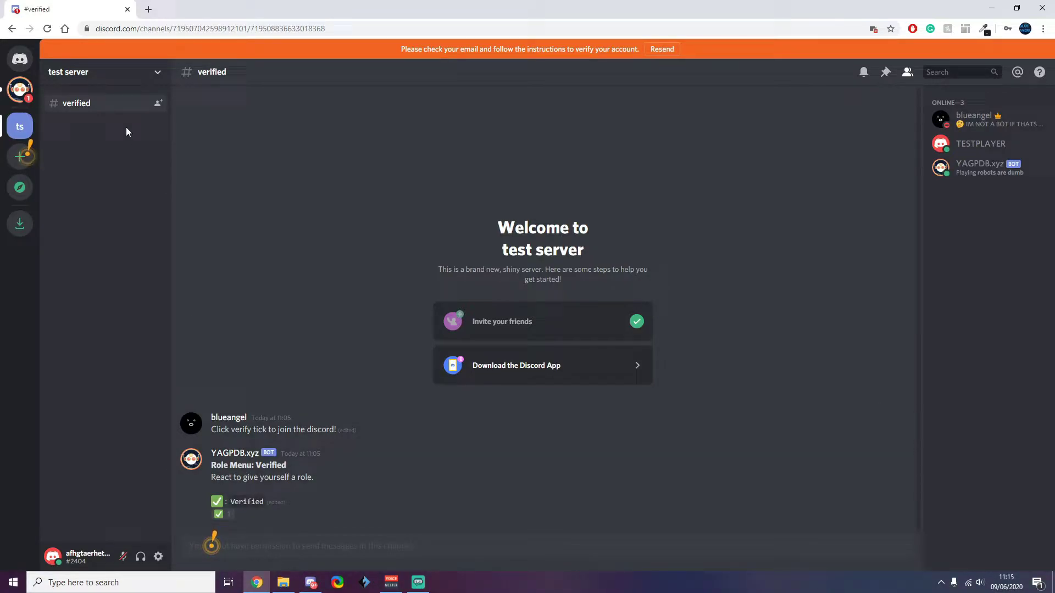
- React with the check mark on the Verified role menu to receive the Verified role
left_click(219, 514)
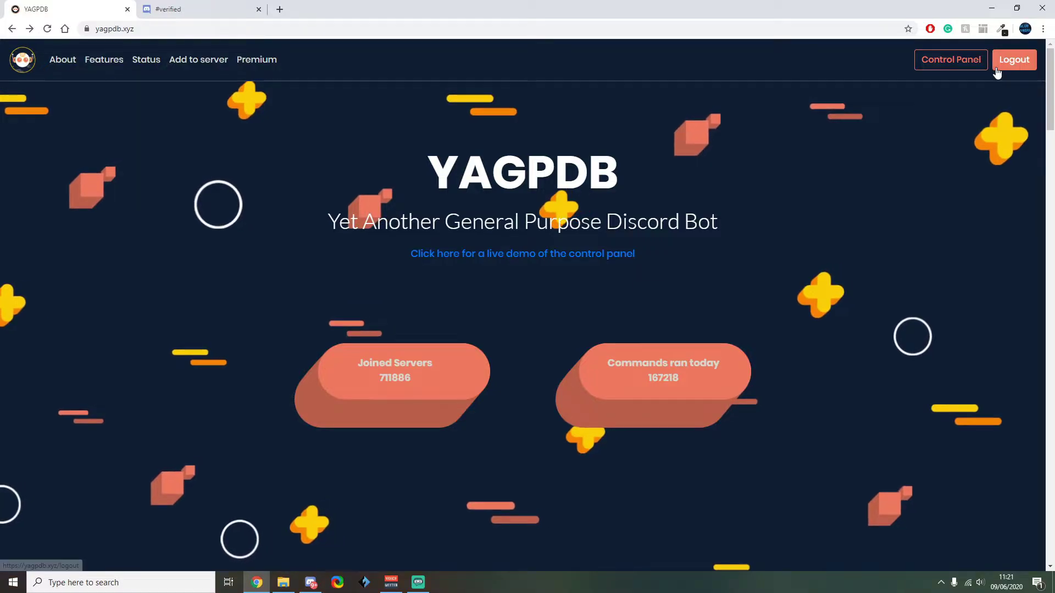
- Add the YAGPDB bot to test server, authorize its permissions, and pass the reCAPTCHA check
left_click(189, 61)
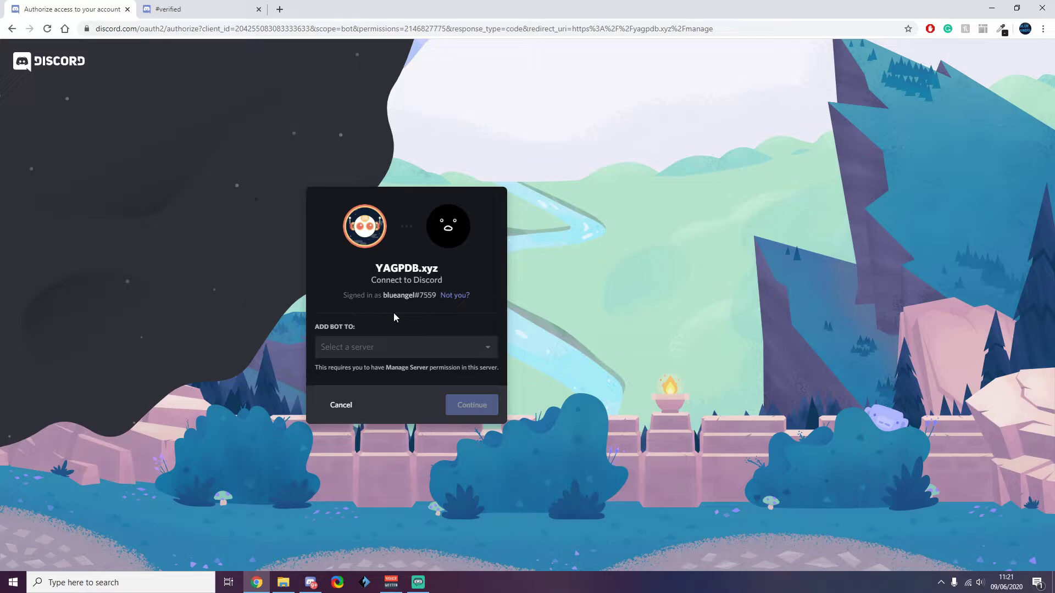
left_click(453, 347)
scroll(394, 387, "down", 5)
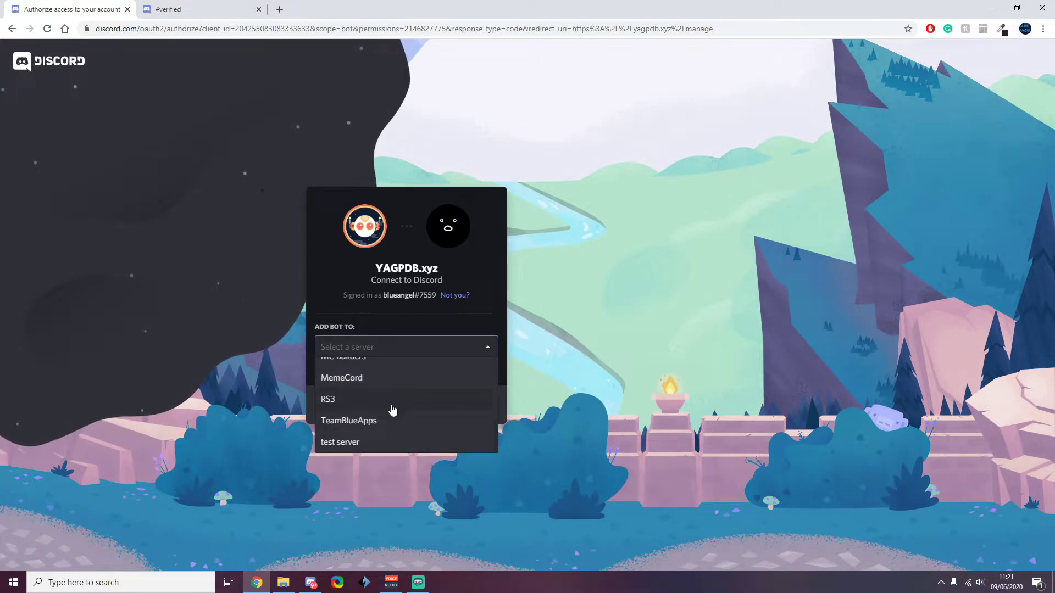
left_click(354, 440)
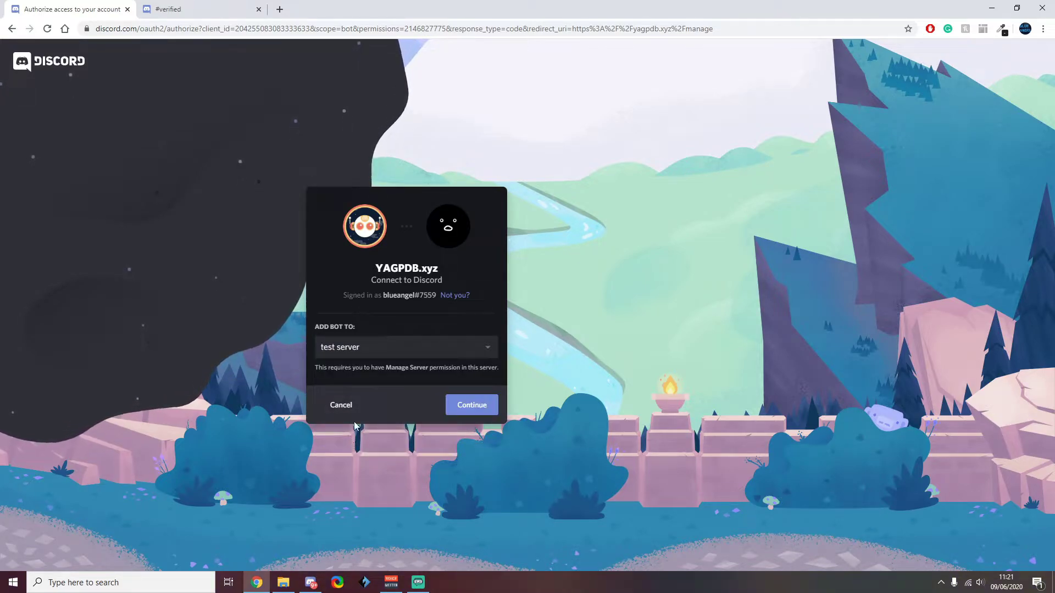
left_click(471, 404)
scroll(429, 386, "down", 5)
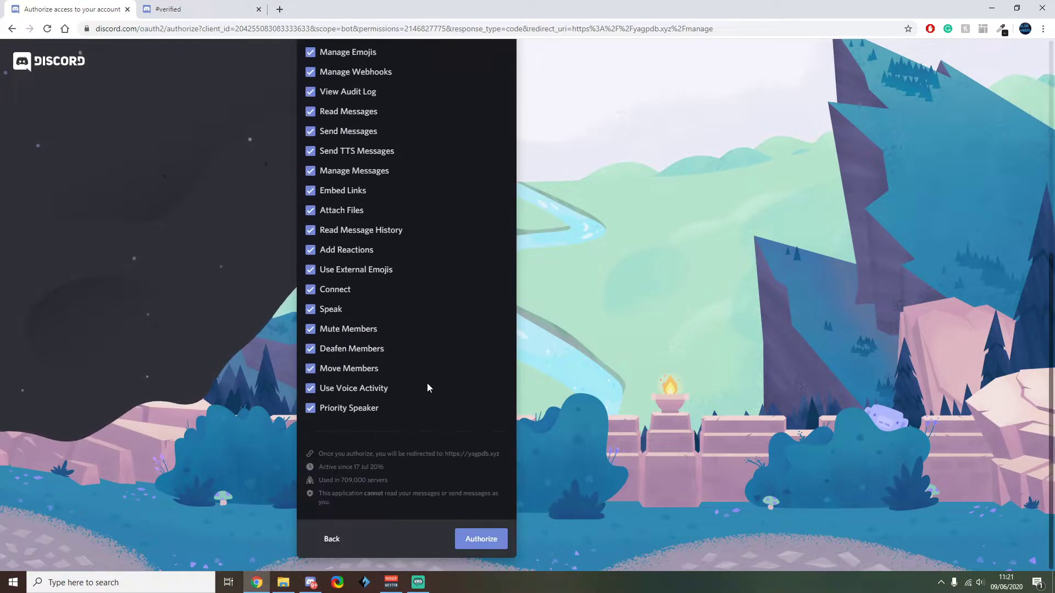
left_click(480, 540)
left_click(342, 378)
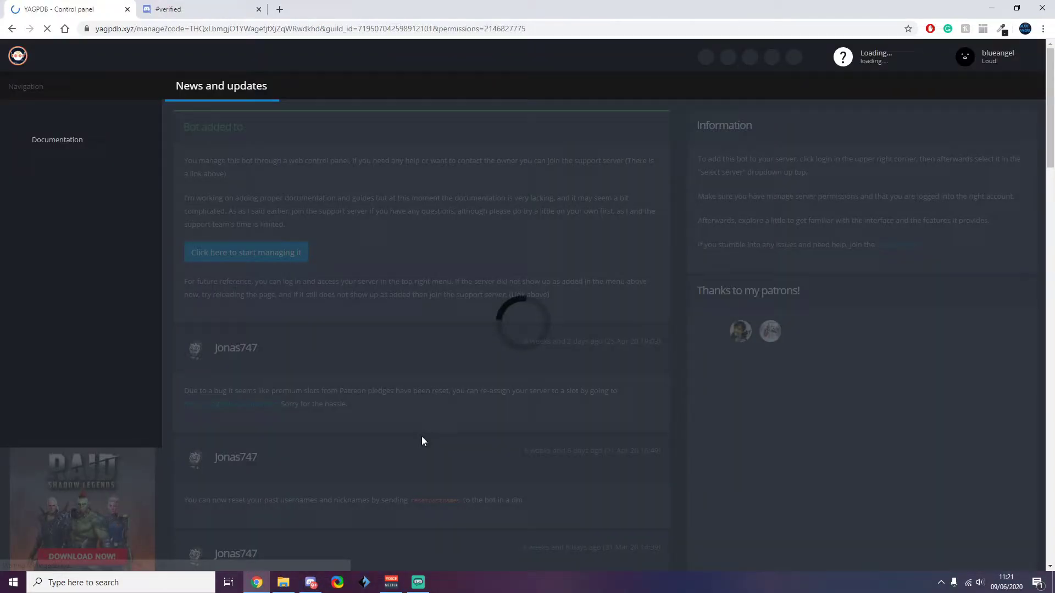
- Open the test server's Roles settings in Discord
left_click(311, 582)
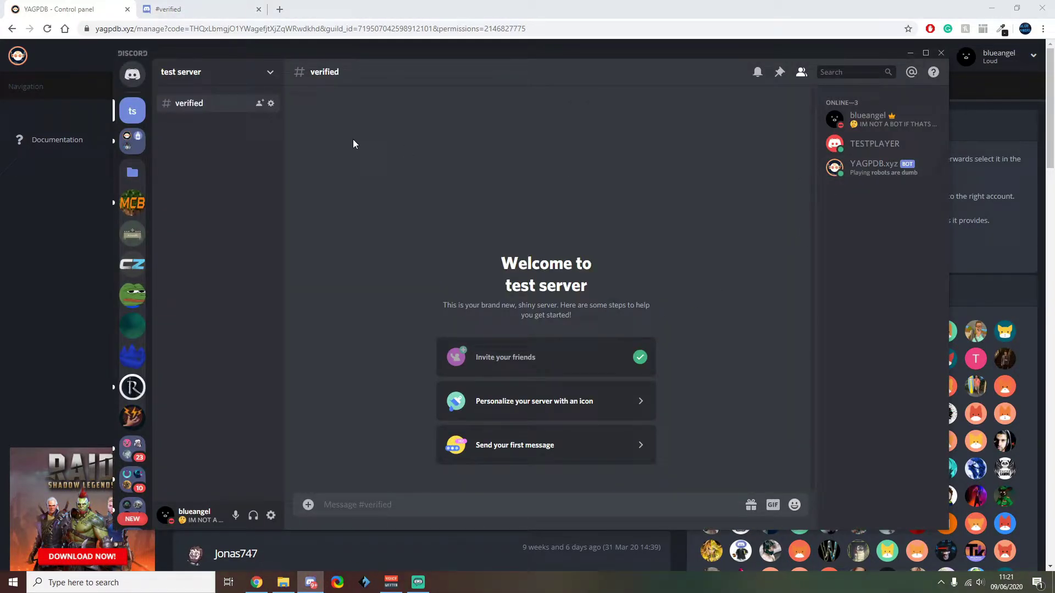
left_click(246, 82)
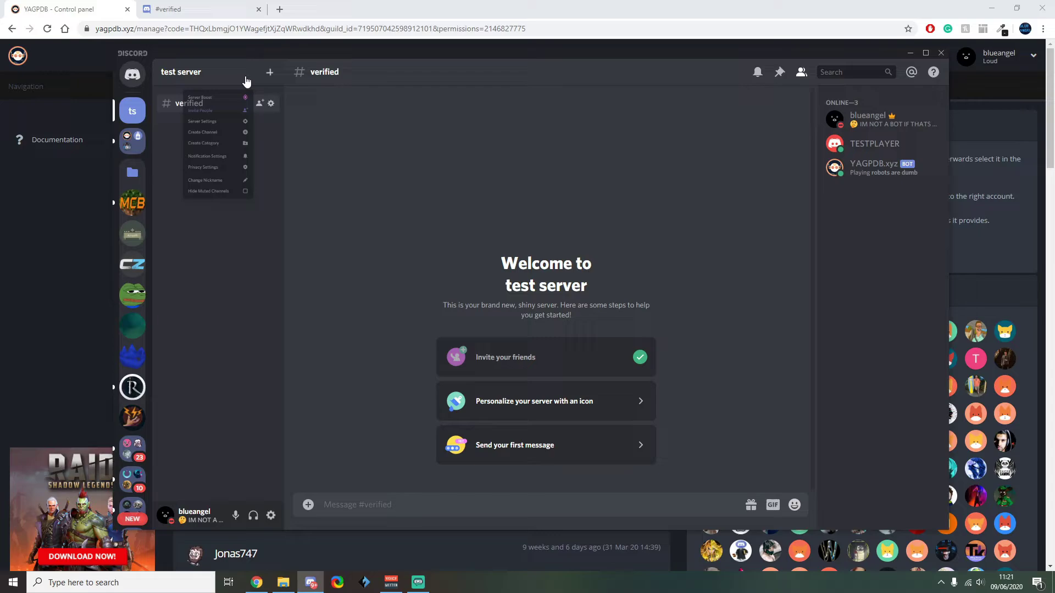
left_click(214, 142)
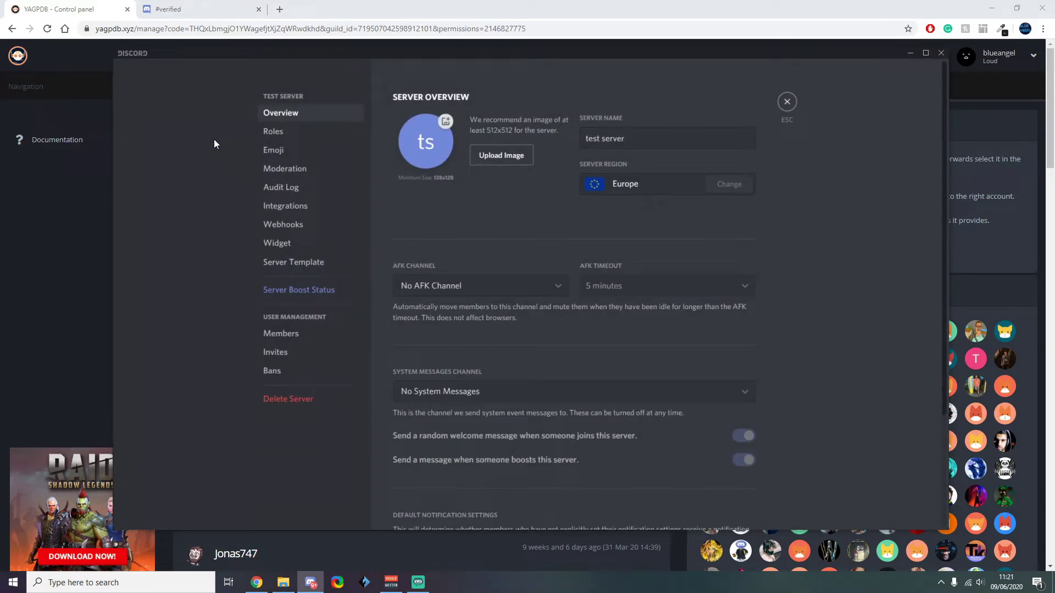
left_click(281, 138)
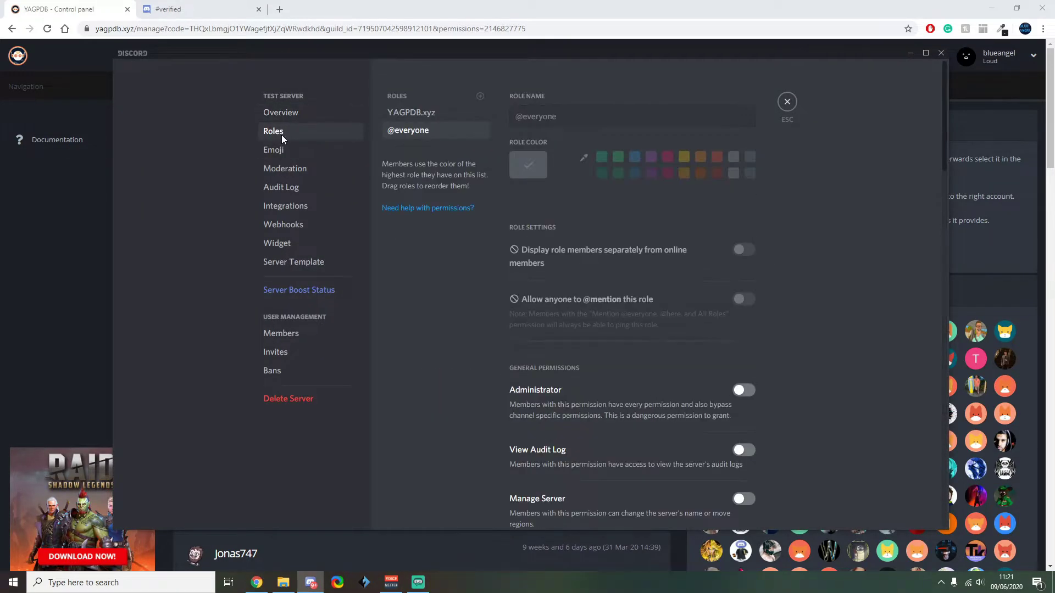
left_click(451, 119)
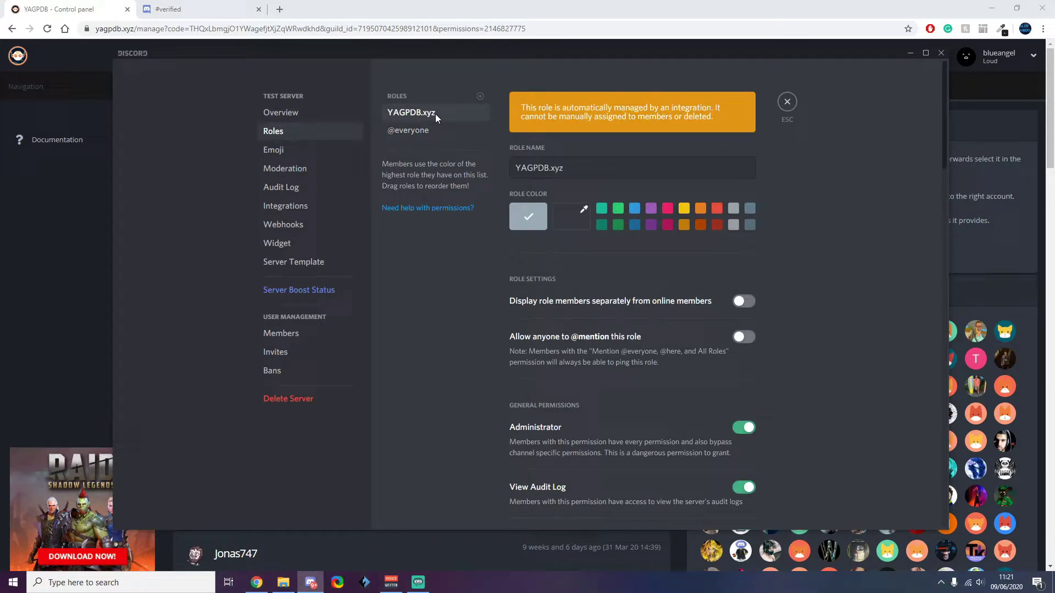
- Create a green Verified role displayed separately, save it, and try dragging it above YAGPDB.xyz
left_click(481, 96)
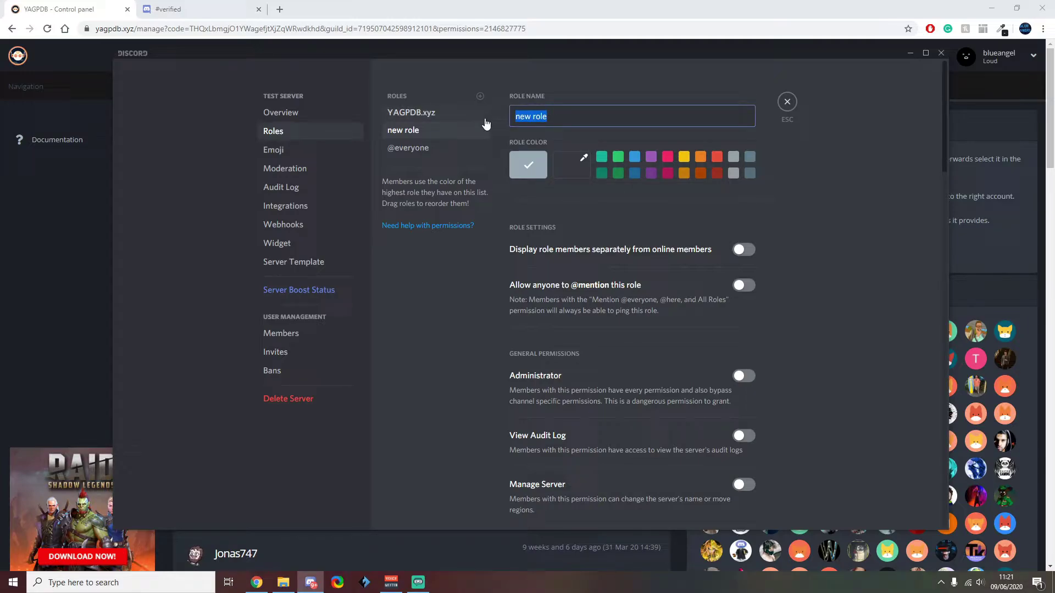
type("Verified")
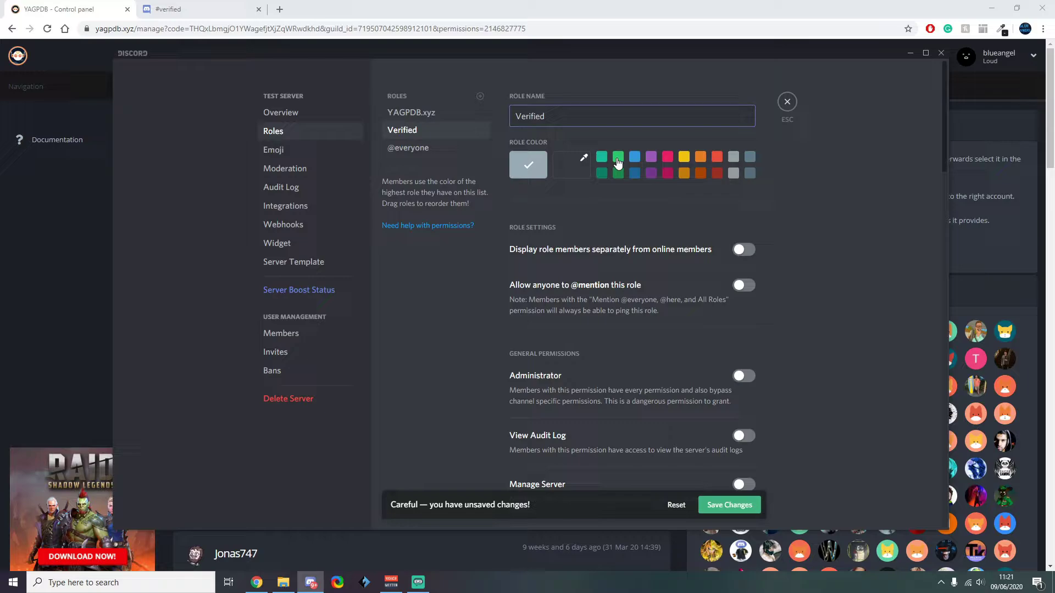
left_click(618, 157)
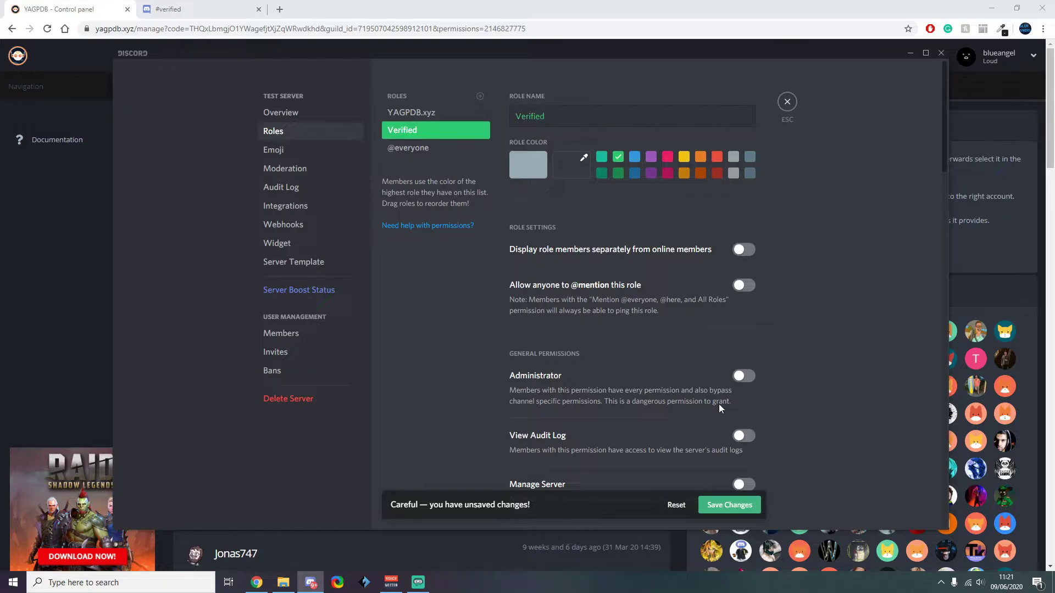
left_click(744, 250)
left_click(745, 503)
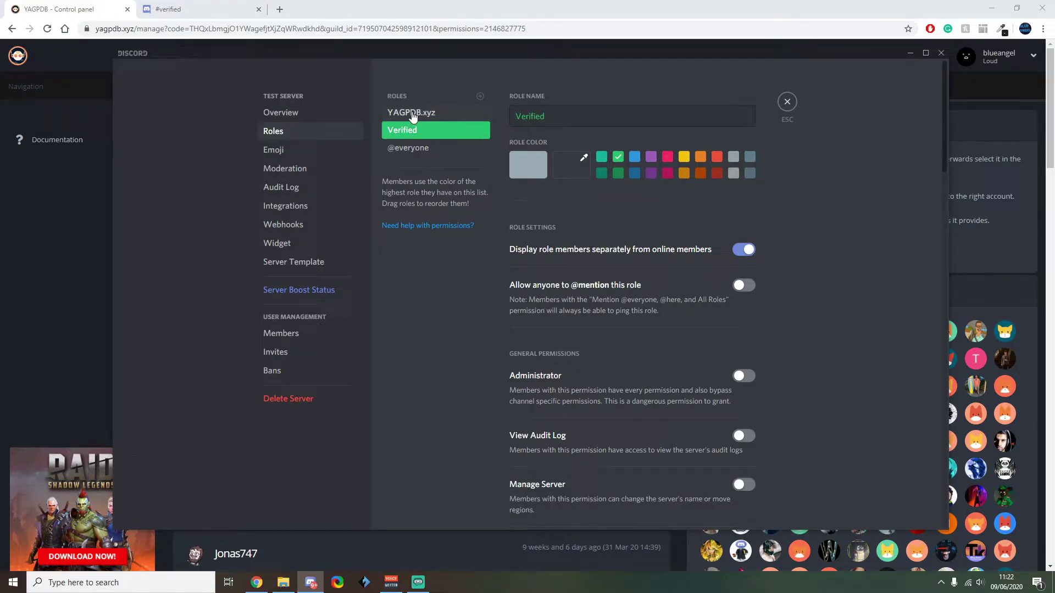
left_click_drag(404, 132, 430, 114)
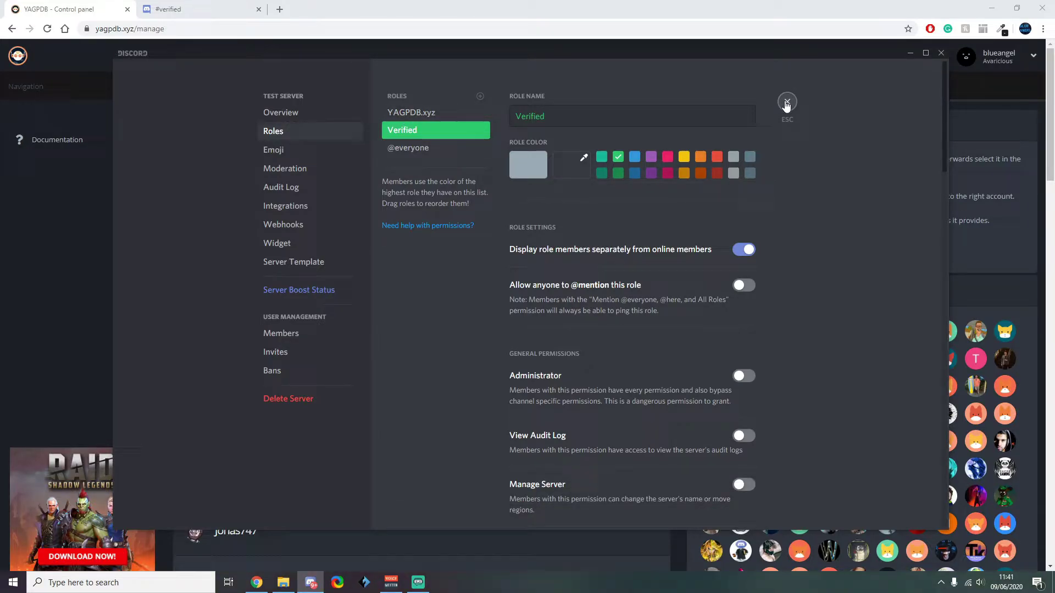
- Back in the browser, select test server in the control panel and expand Tools & Utilities
left_click(786, 105)
left_click(617, 12)
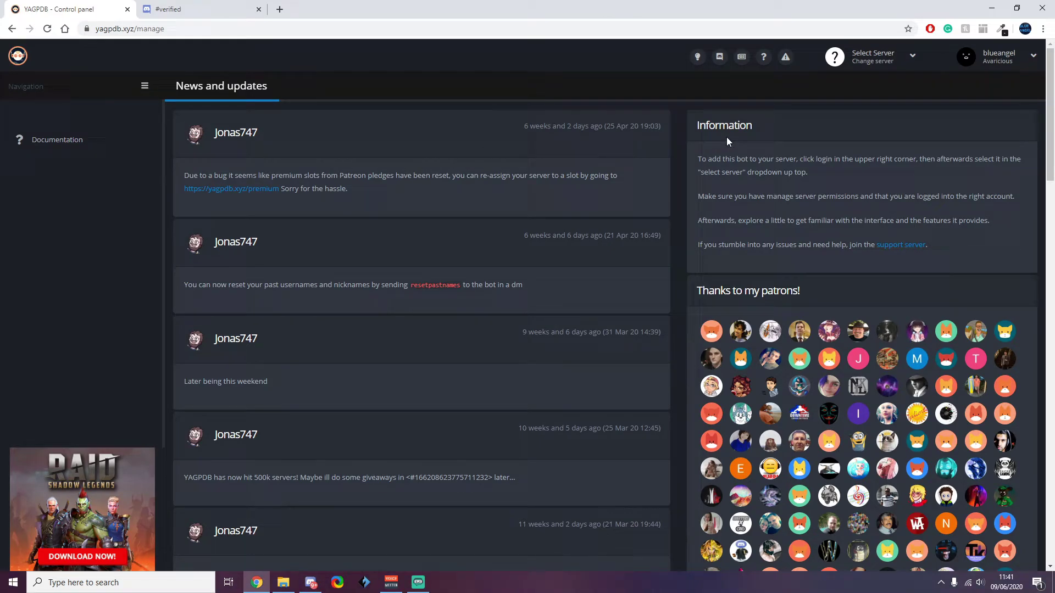
left_click(894, 66)
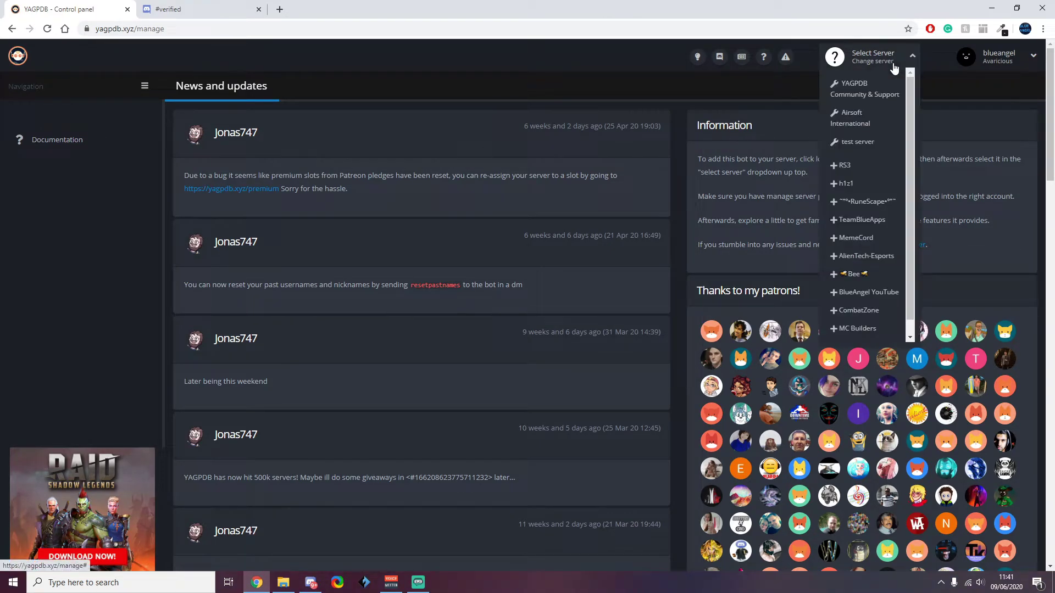
left_click(856, 141)
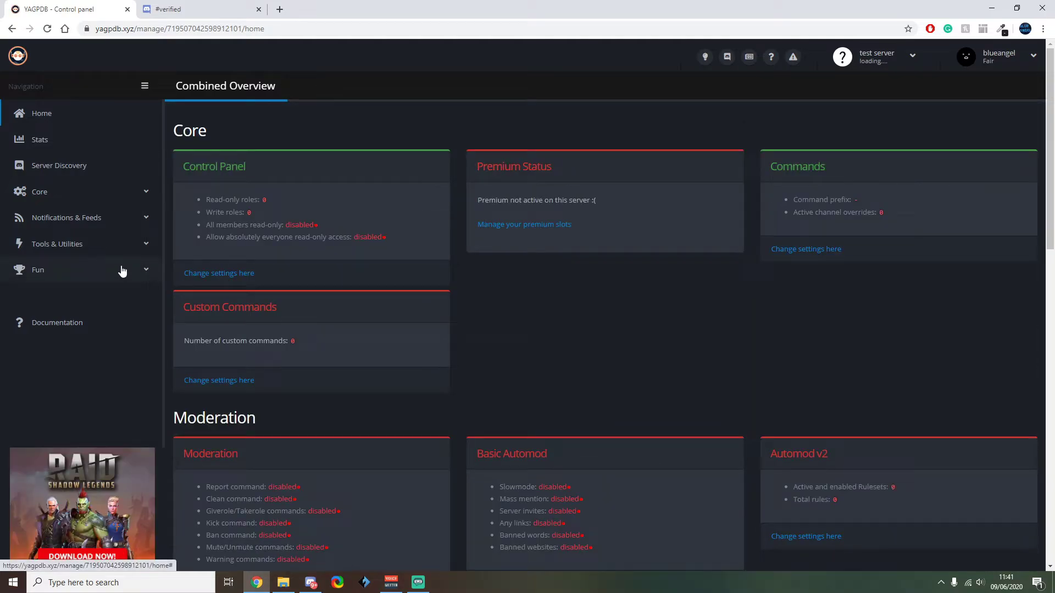
left_click(69, 247)
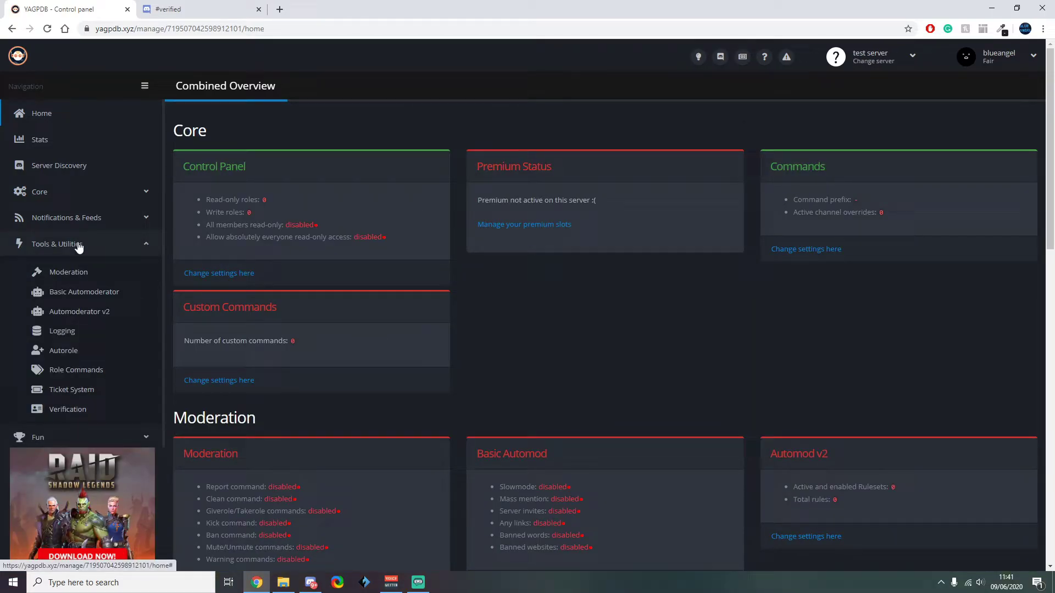
- In Role Commands, create a role group named Verified with Single mode
left_click(59, 372)
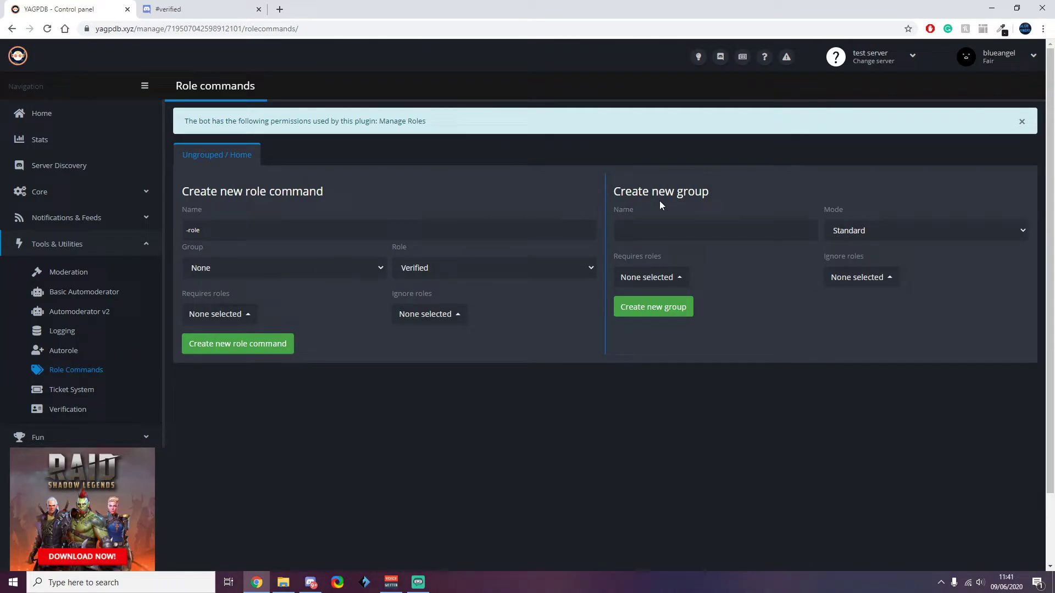
left_click(652, 226)
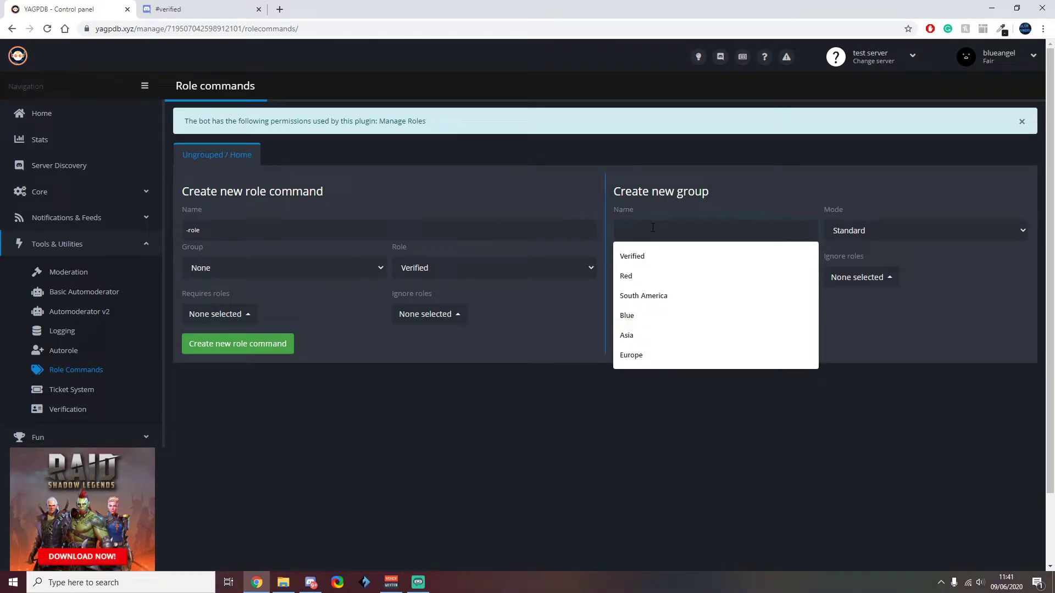
left_click(654, 257)
double_click(666, 238)
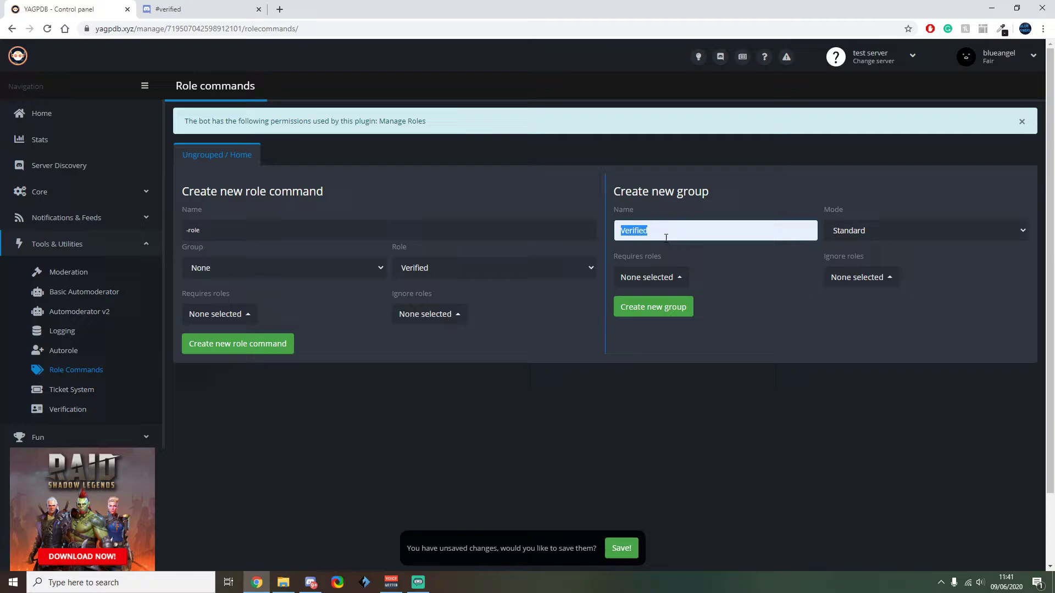
left_click(778, 350)
left_click(835, 234)
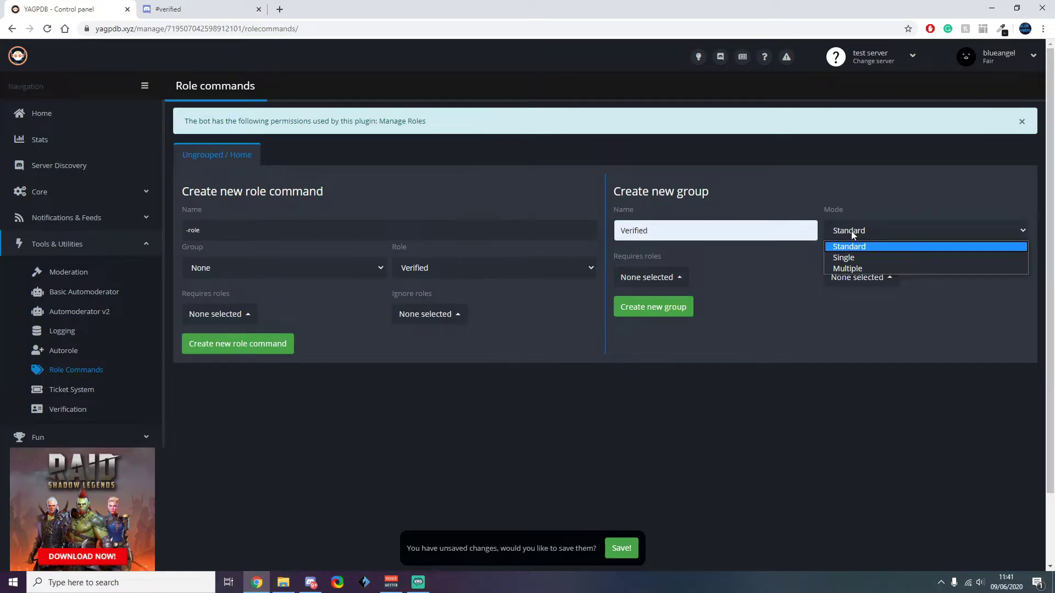
left_click(848, 262)
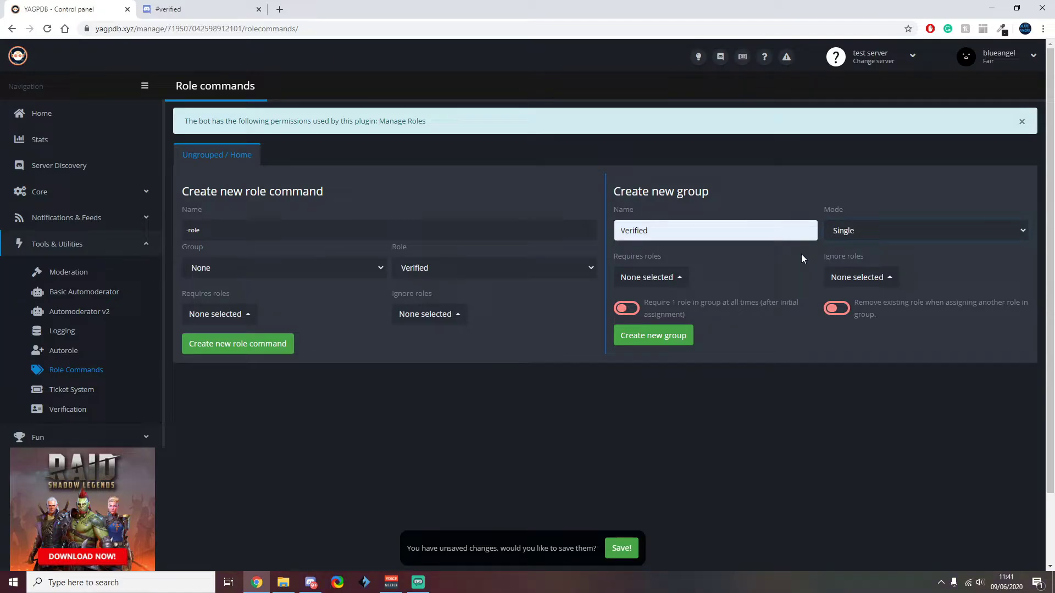
left_click(668, 336)
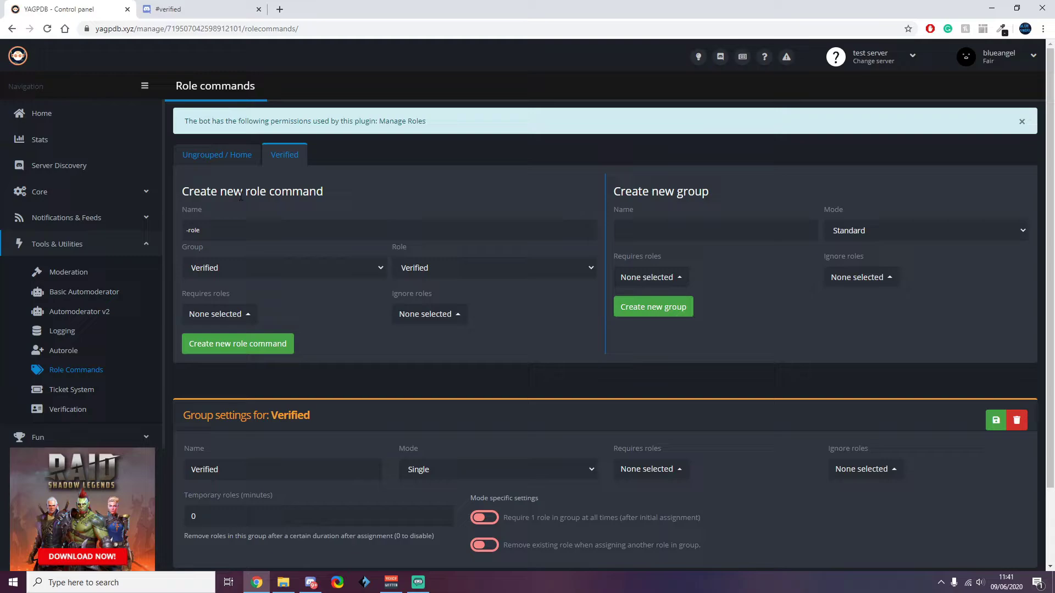
scroll(502, 377, "down", 2)
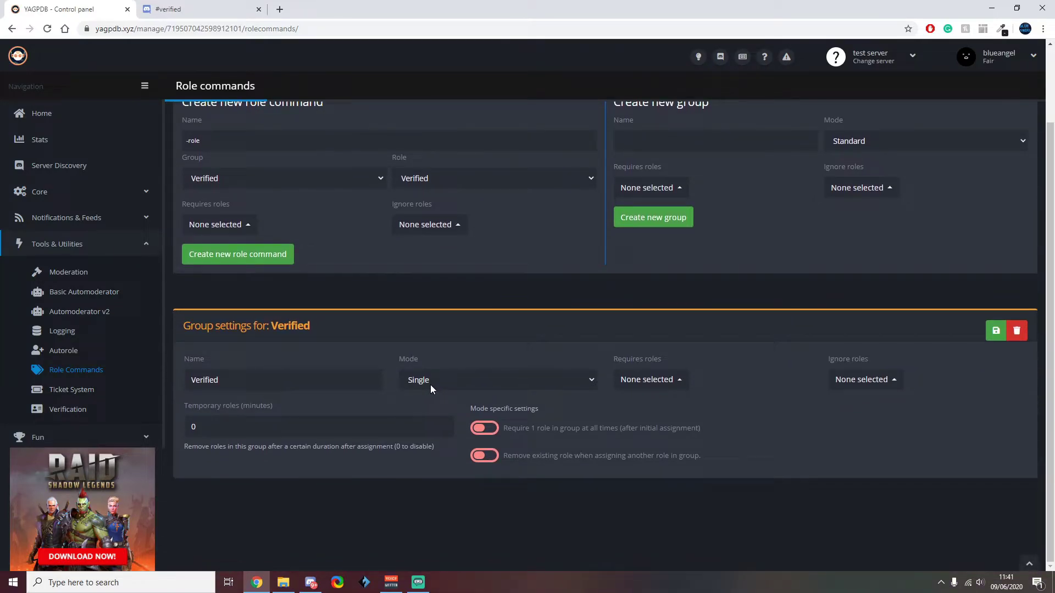
scroll(430, 385, "up", 2)
- Create a Verified role command granting the Verified role in the Verified group, then return to Discord
left_click(239, 234)
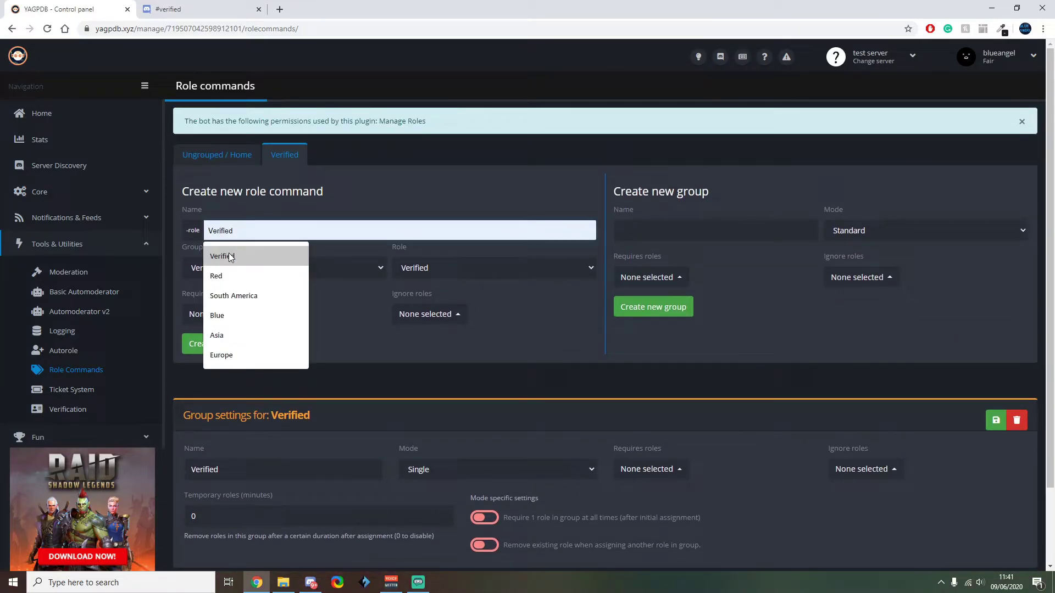
left_click(228, 253)
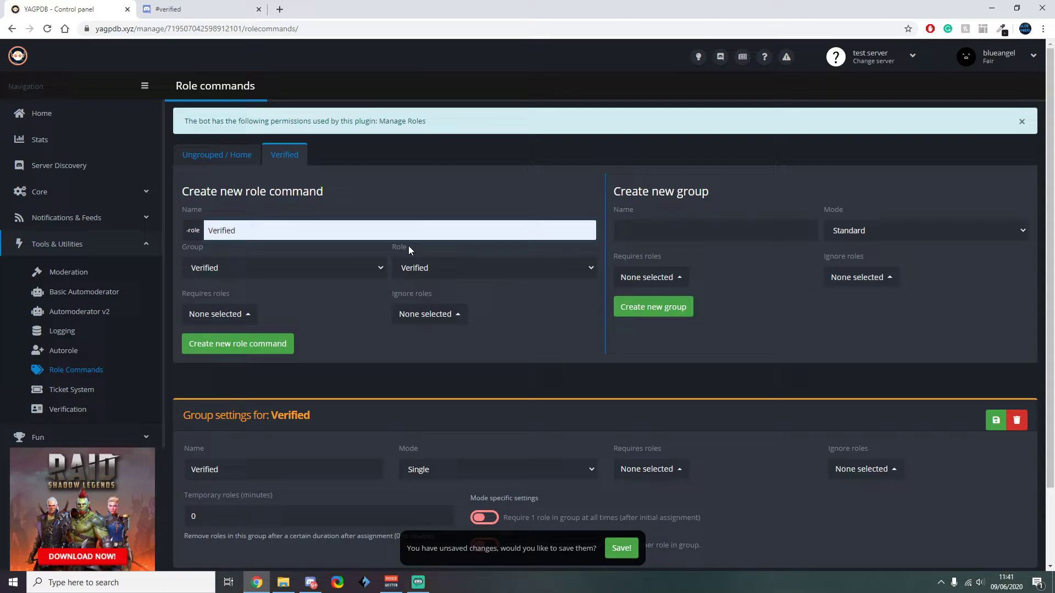
left_click(426, 272)
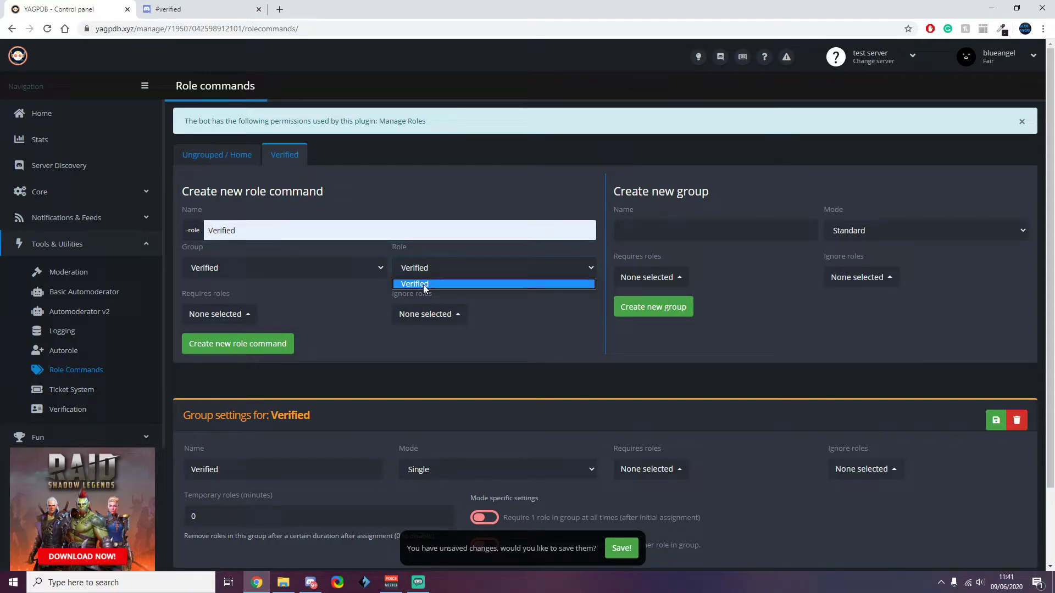
left_click(423, 285)
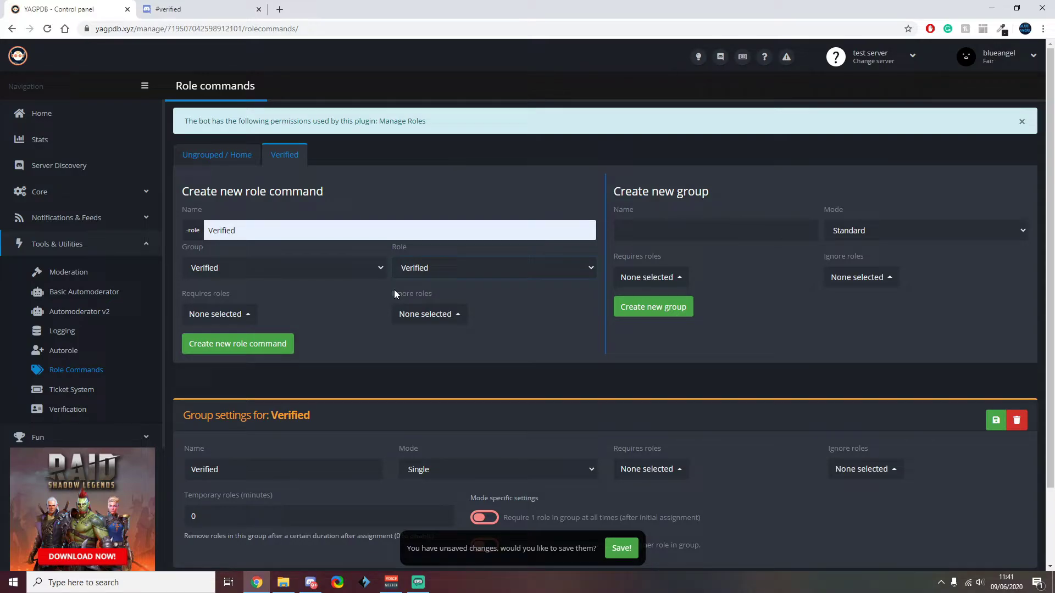
left_click(418, 269)
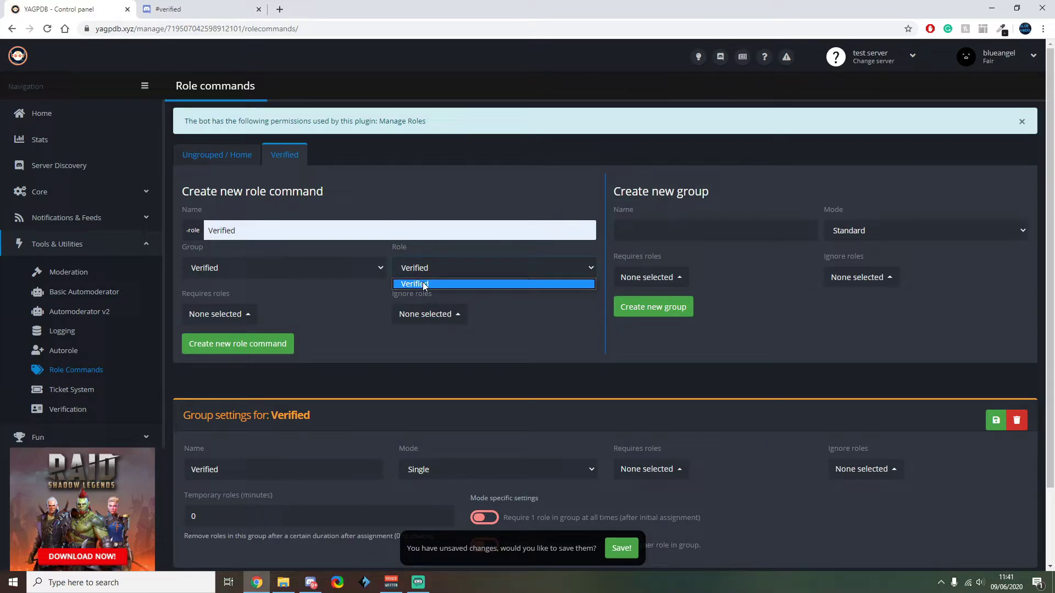
left_click(421, 281)
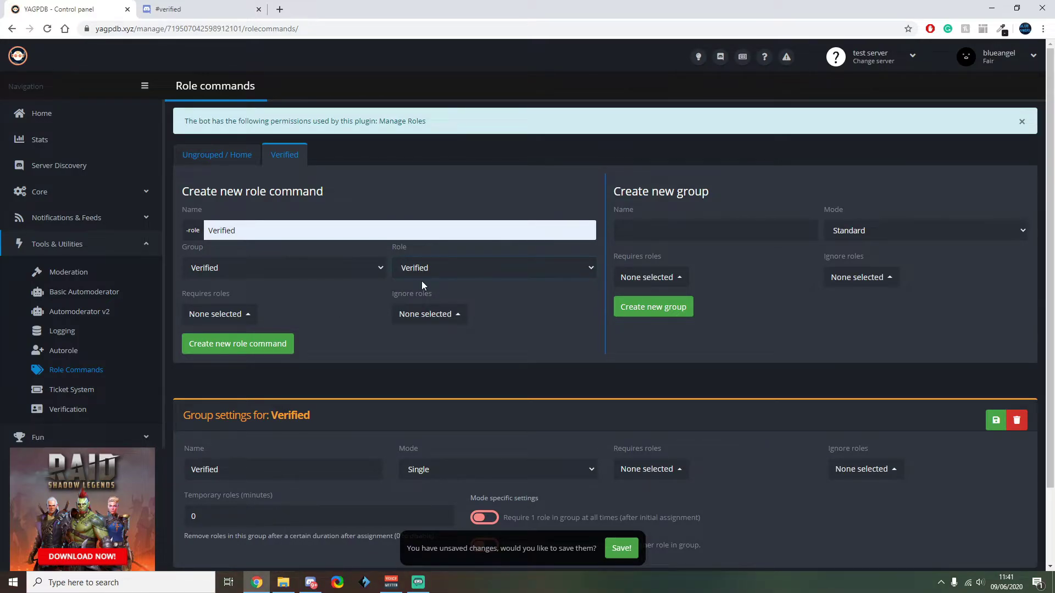
left_click(261, 351)
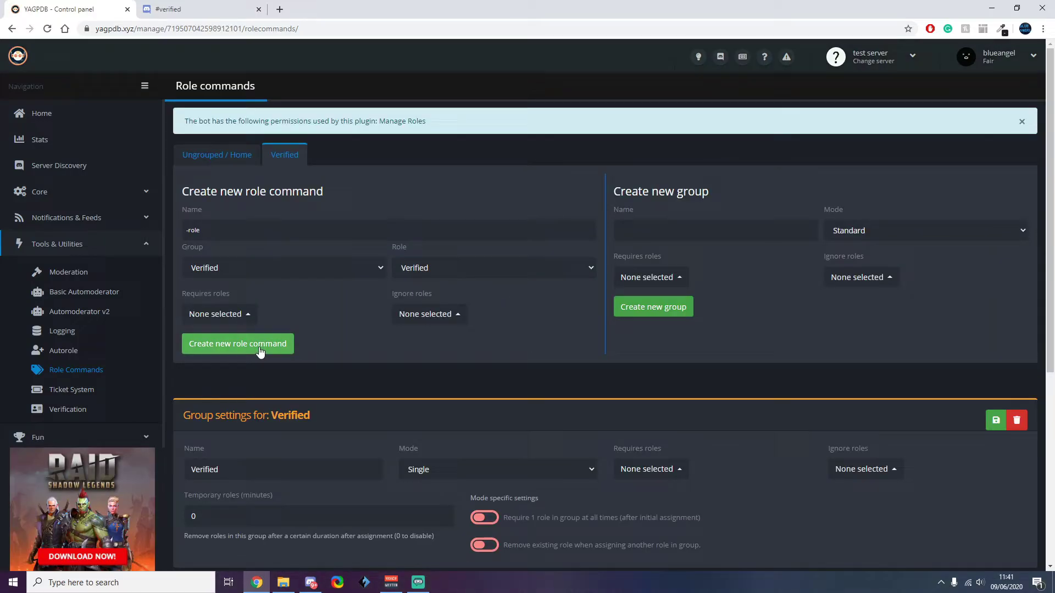
scroll(528, 373, "down", 3)
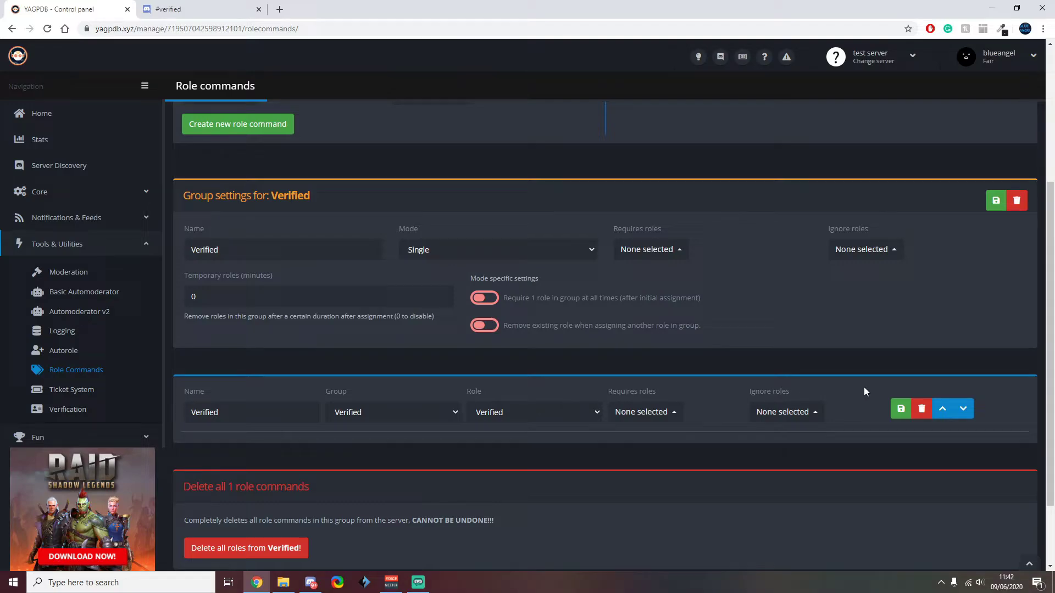
scroll(521, 481, "up", 1)
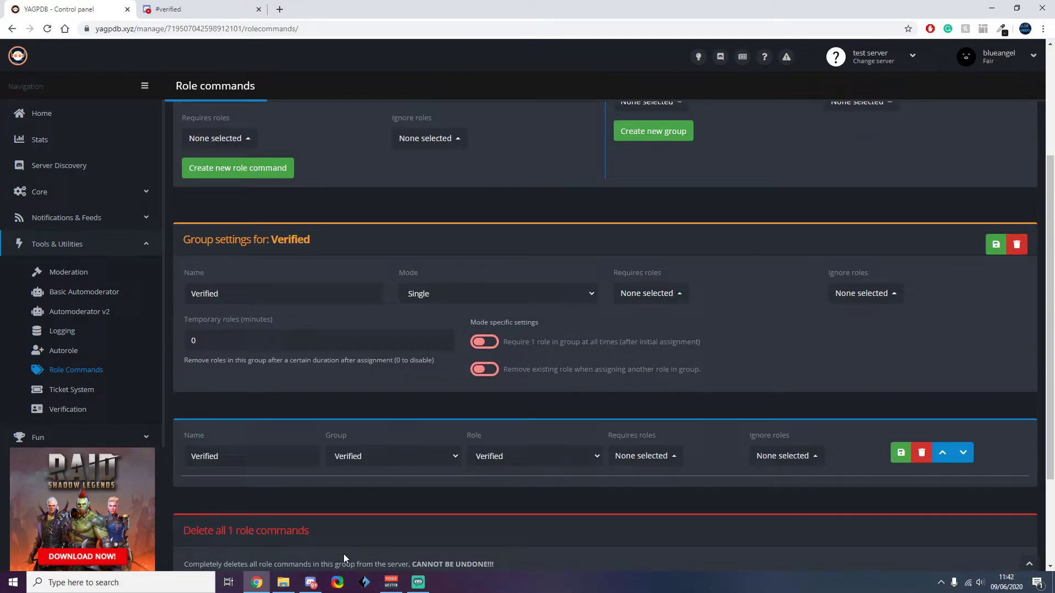
left_click(312, 584)
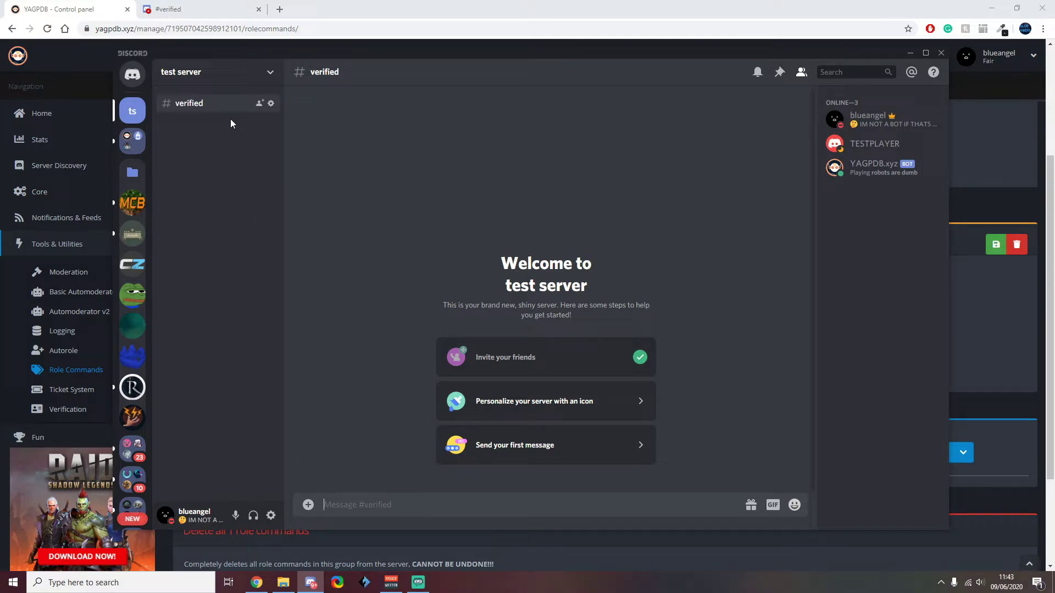
- Send '-rolemenu create Verified' and react to the bot's prompt with :white_check_mark:
left_click(350, 502)
type("Verified")
key("Return")
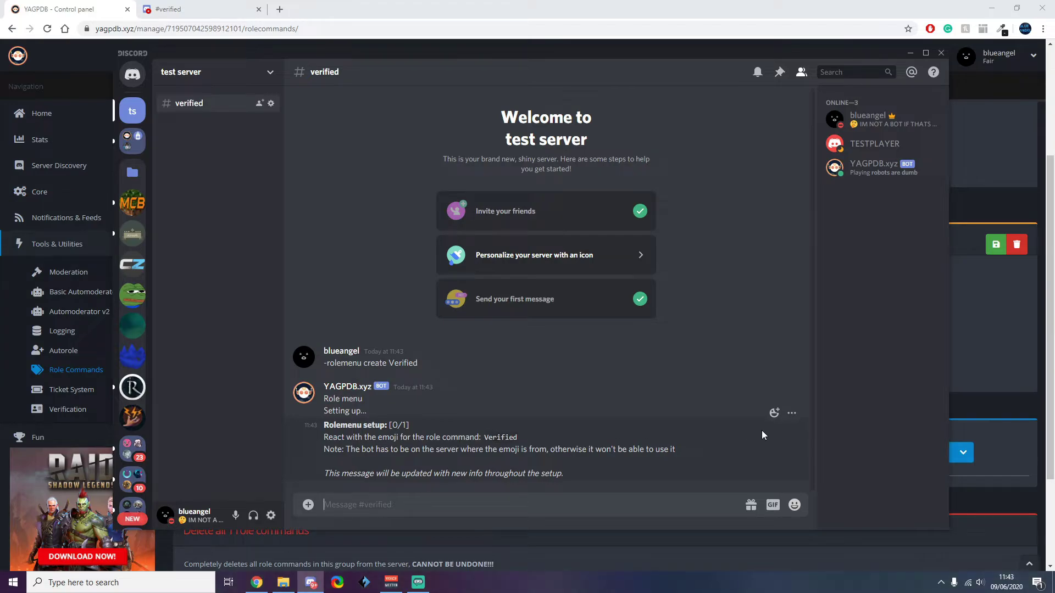
left_click(773, 415)
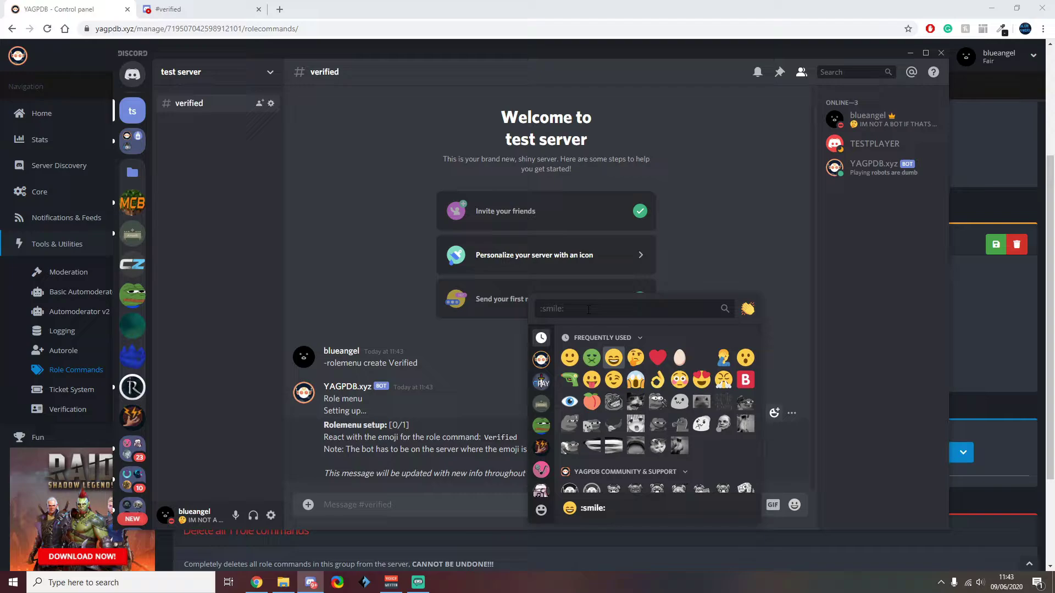
type("ch")
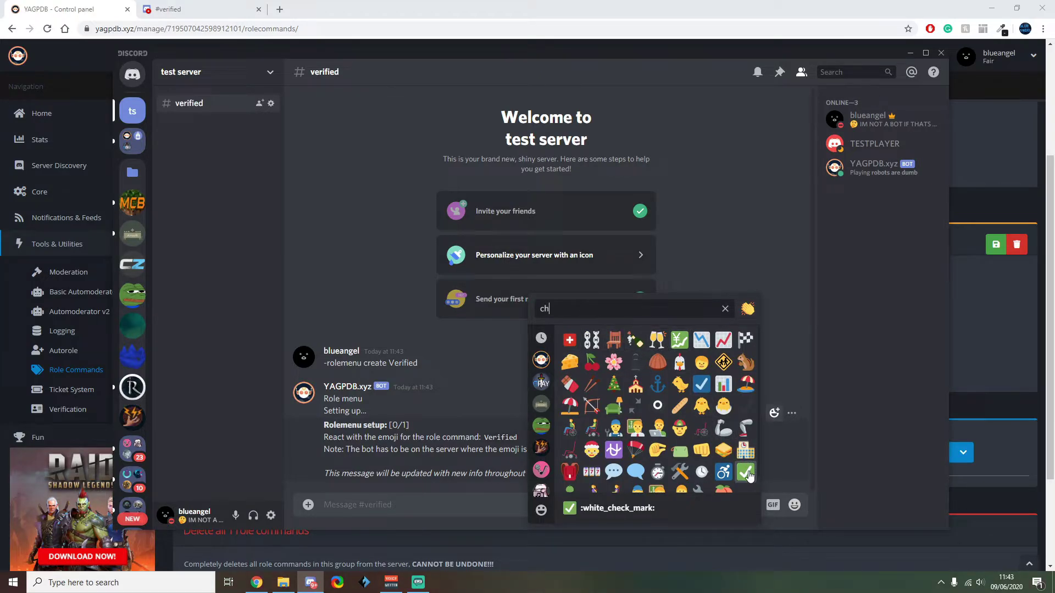
left_click(746, 471)
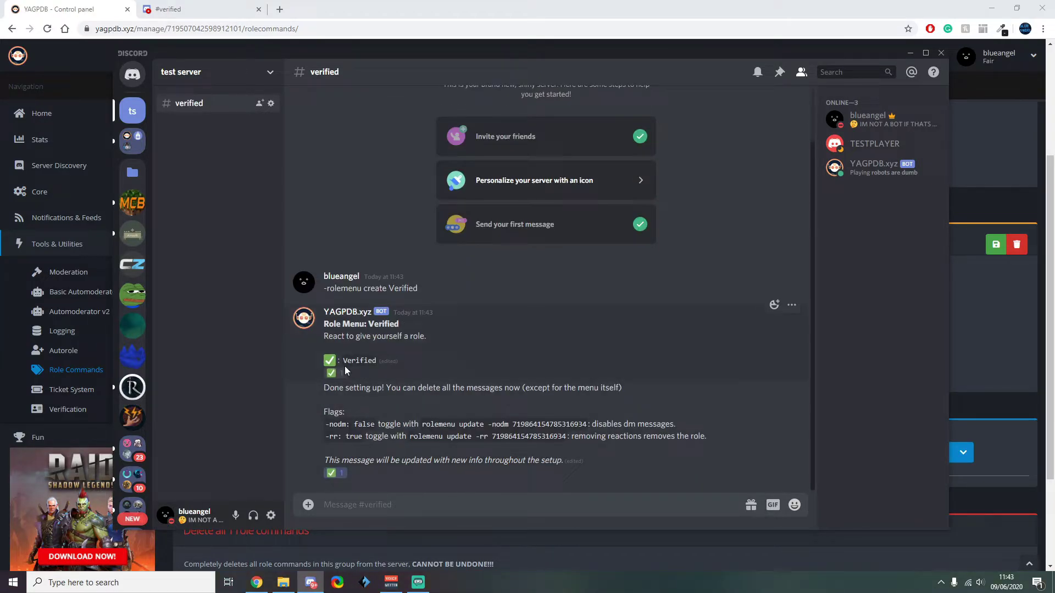
- Delete the setup-notes message from the verified channel
right_click(387, 412)
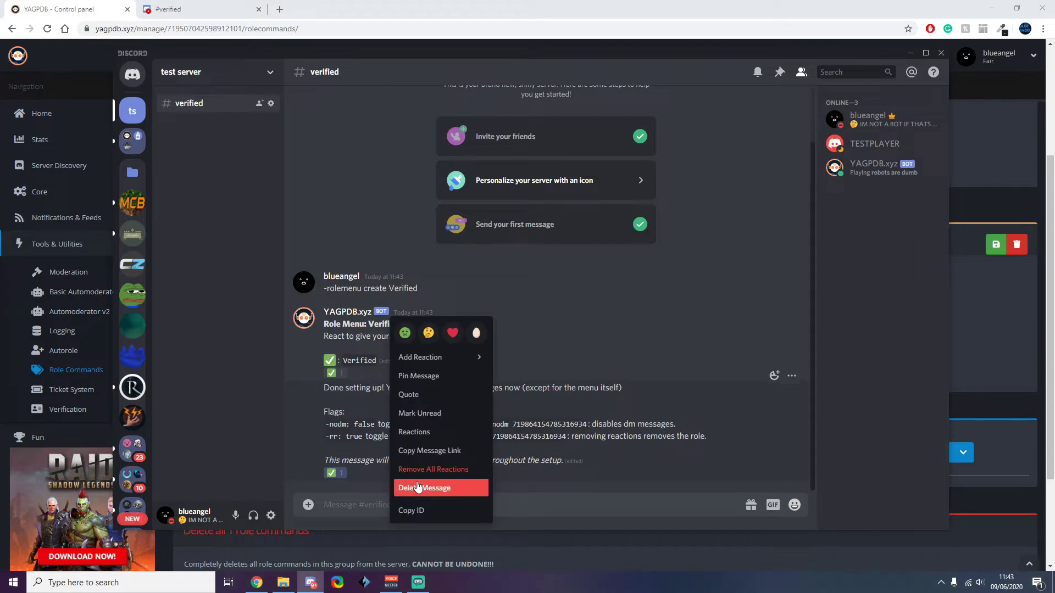
left_click(437, 488)
left_click(610, 439)
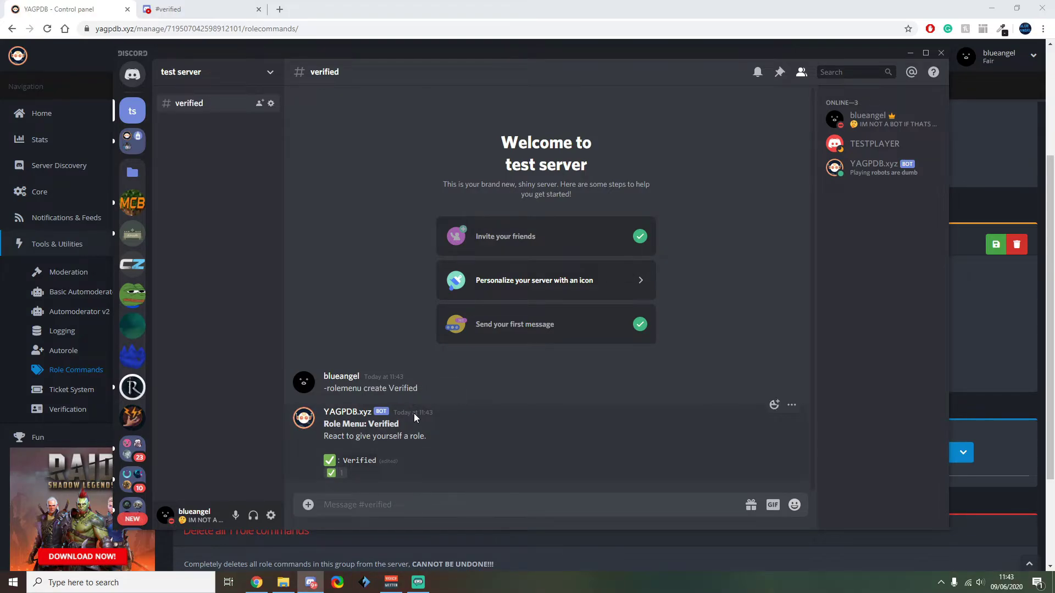
- Create a channel category named TEST
right_click(235, 260)
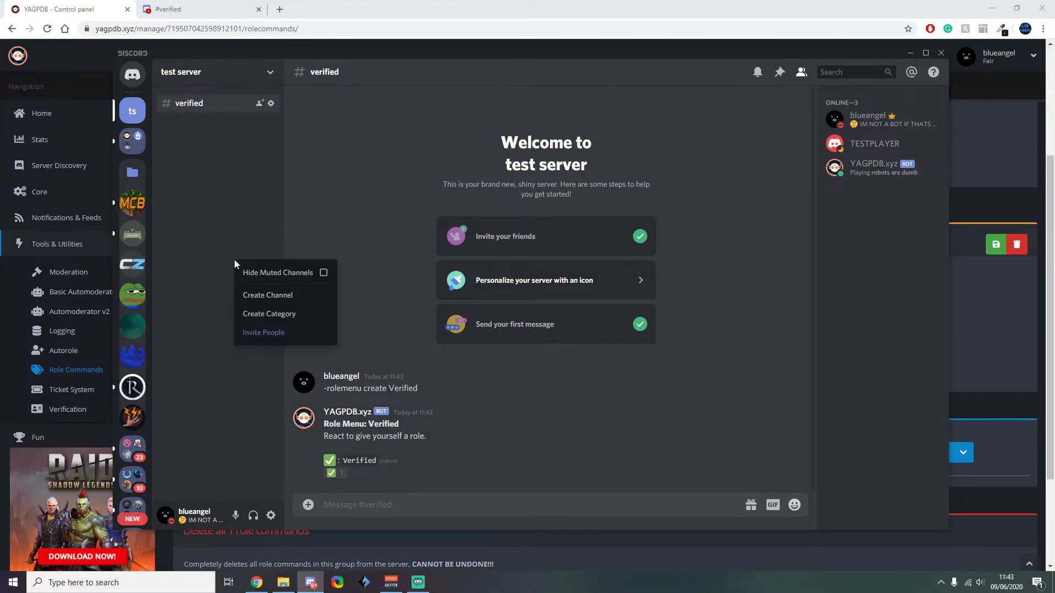
left_click(299, 315)
type("test")
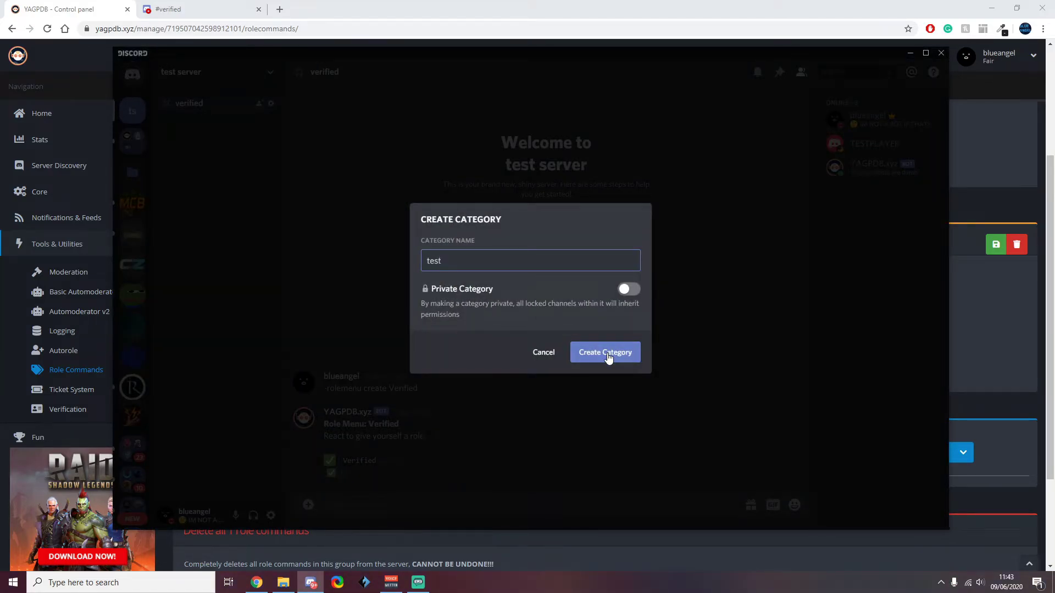
left_click(605, 354)
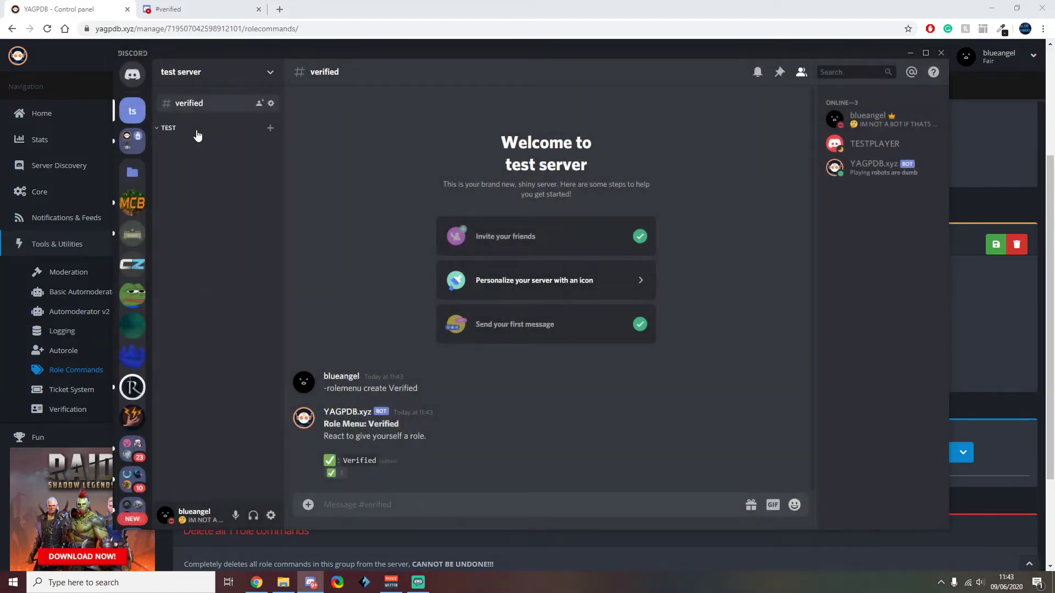
- Add two text channels, both named test, under TEST
left_click(270, 129)
type("test")
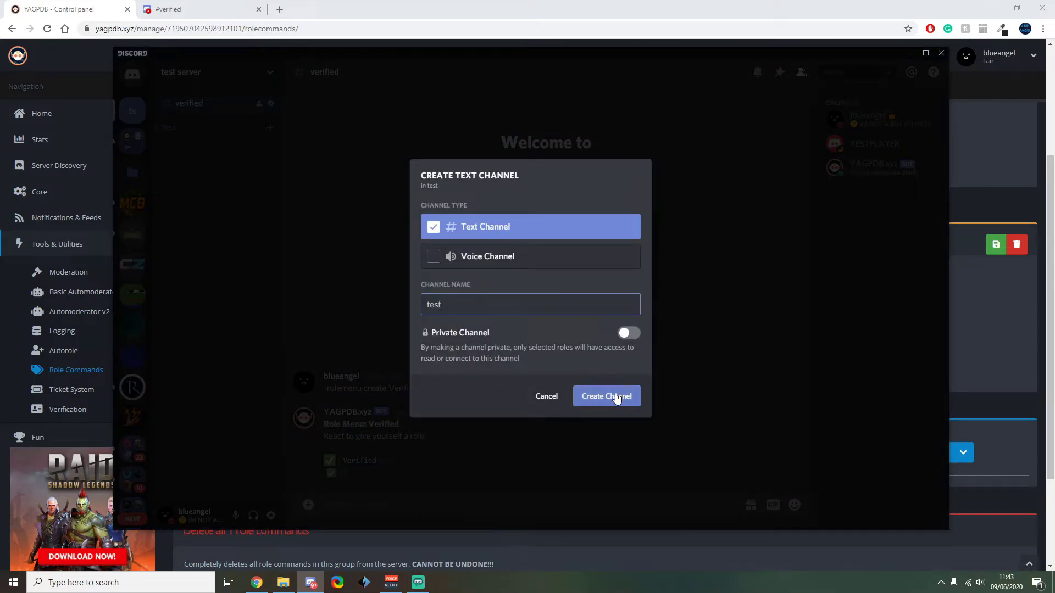
left_click(616, 397)
left_click(270, 129)
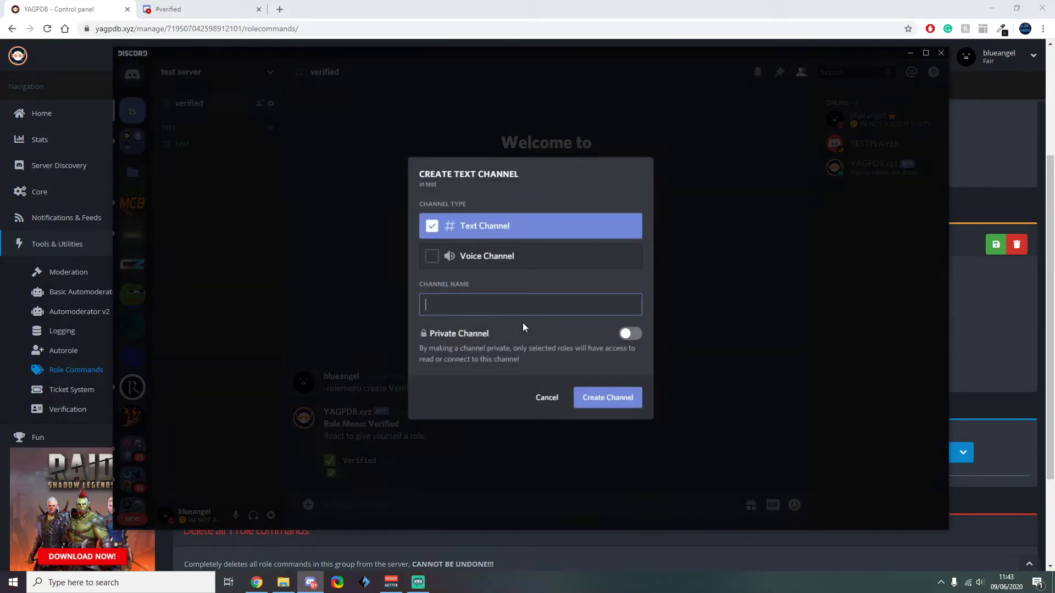
type("test")
left_click(613, 395)
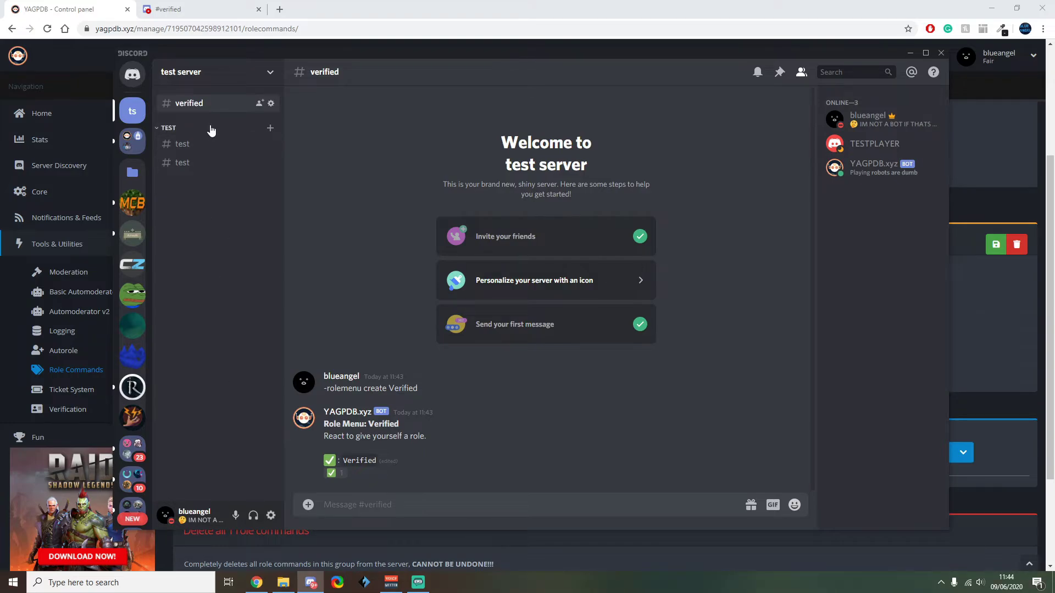
right_click(175, 128)
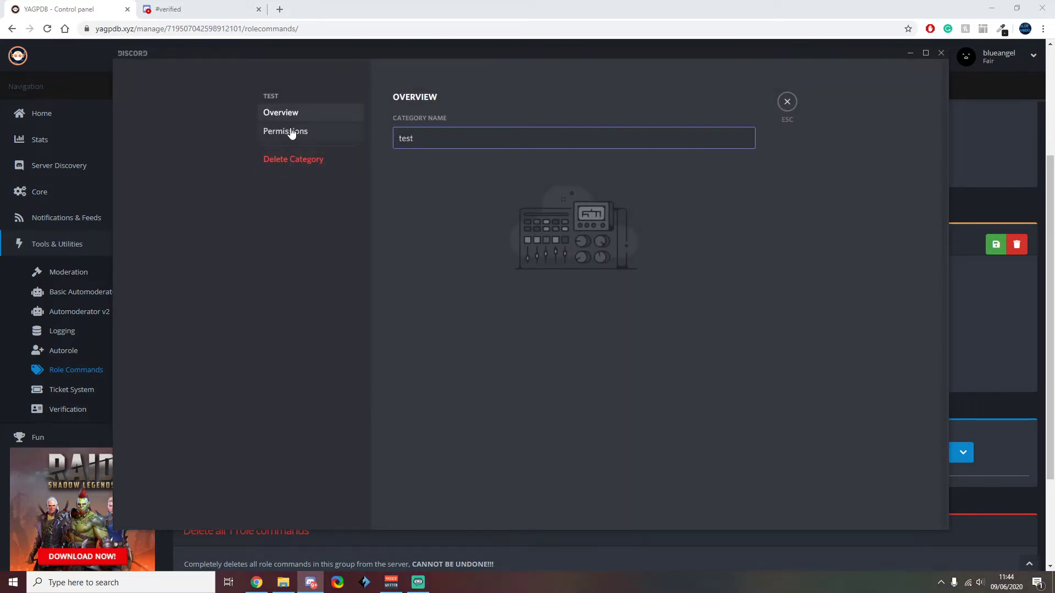
left_click(290, 134)
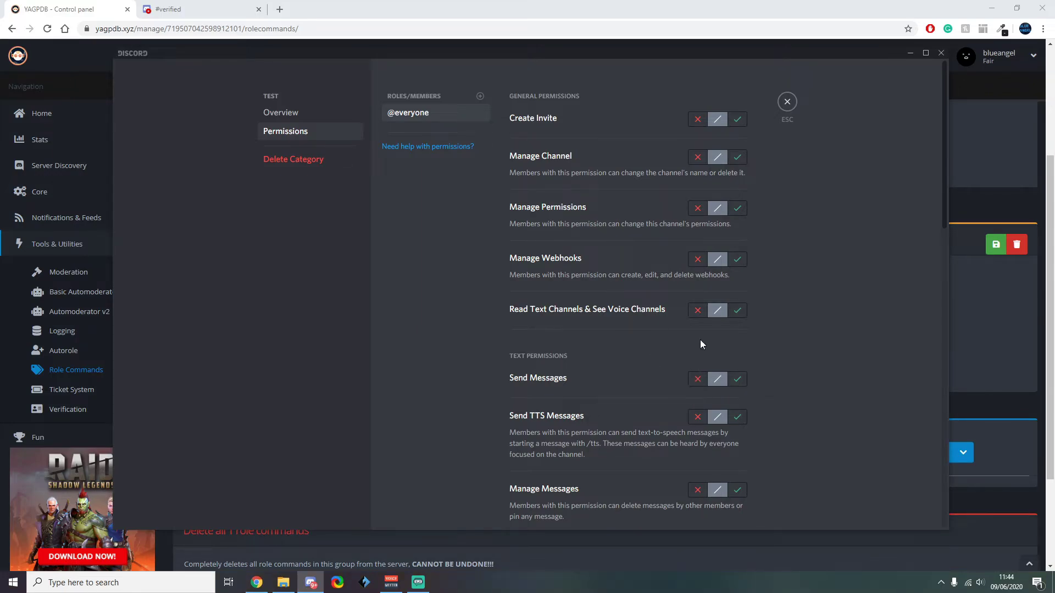
left_click(698, 310)
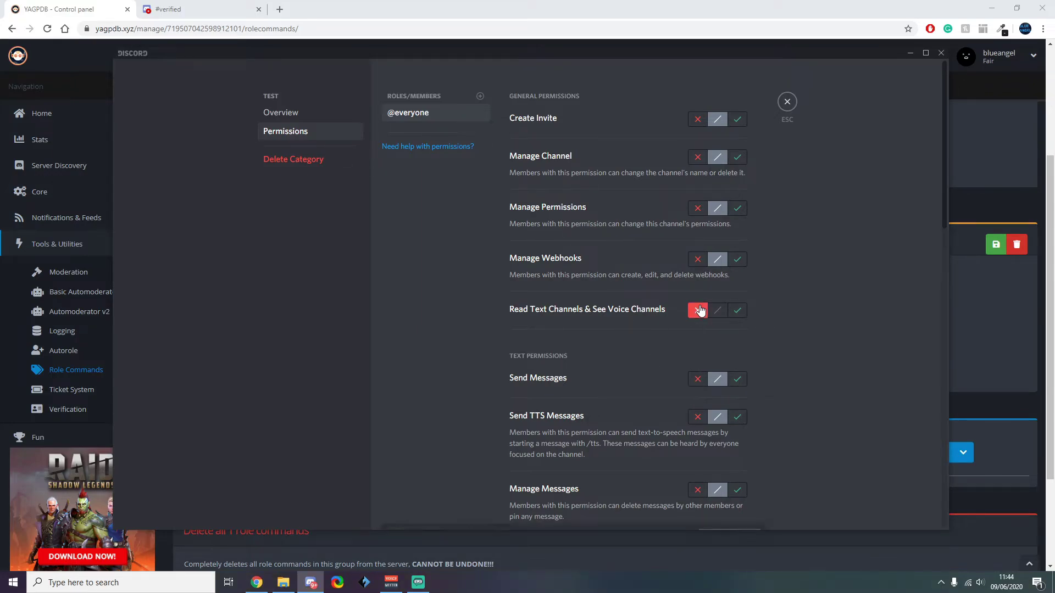
left_click(697, 380)
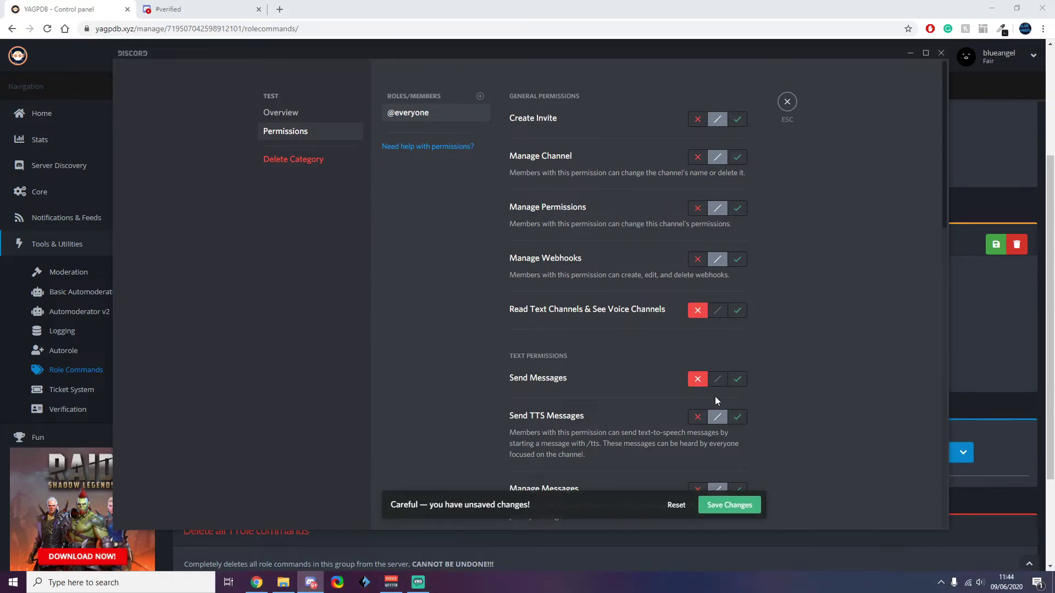
left_click(727, 509)
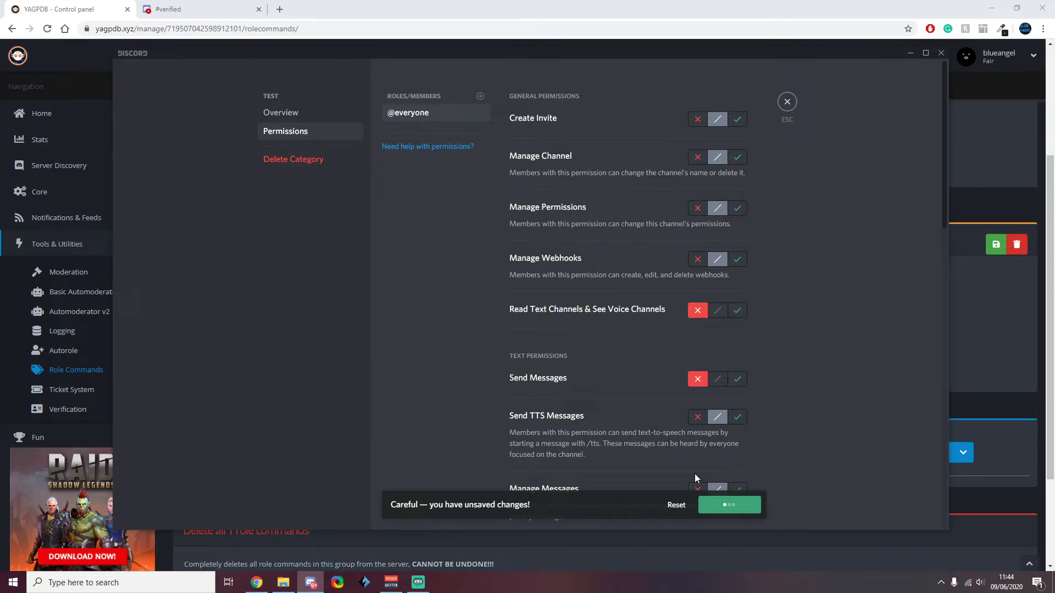
- Add the Verified role with Read and Send Messages allowed, save, and close settings
left_click(480, 98)
key("Escape")
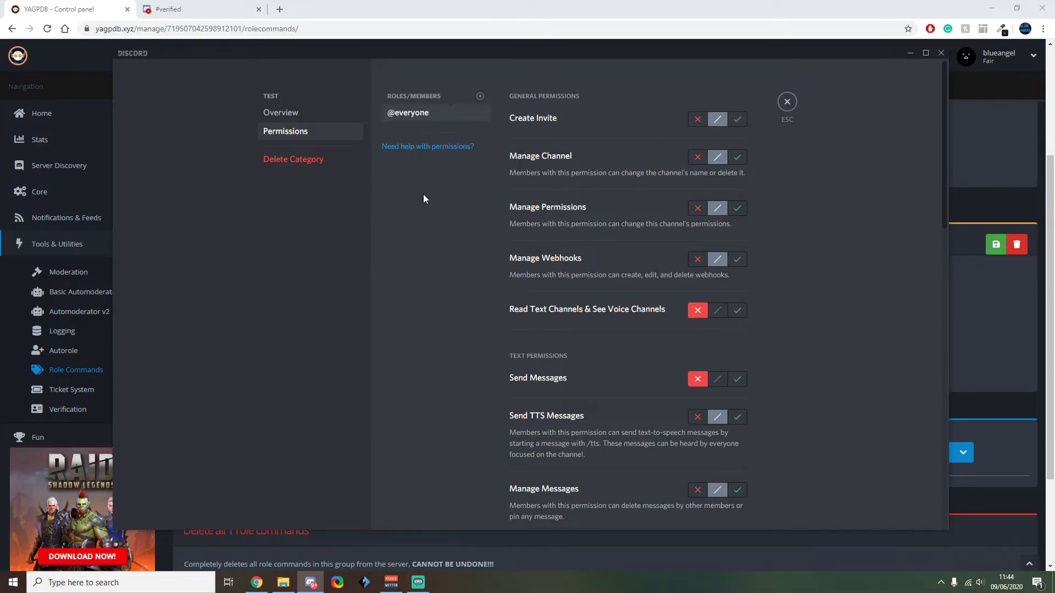
left_click(738, 311)
left_click(739, 380)
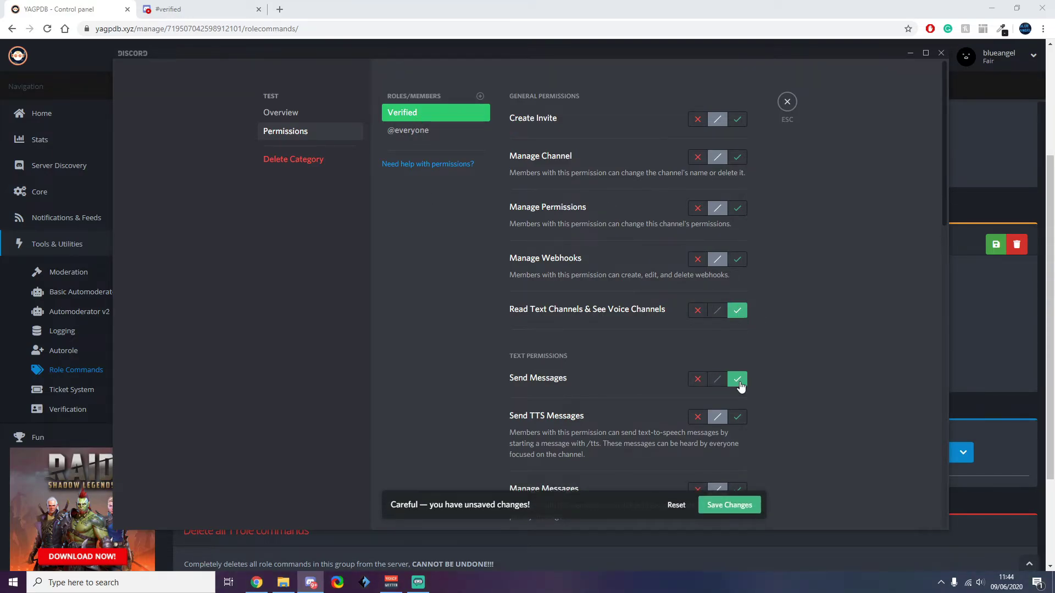
left_click(729, 505)
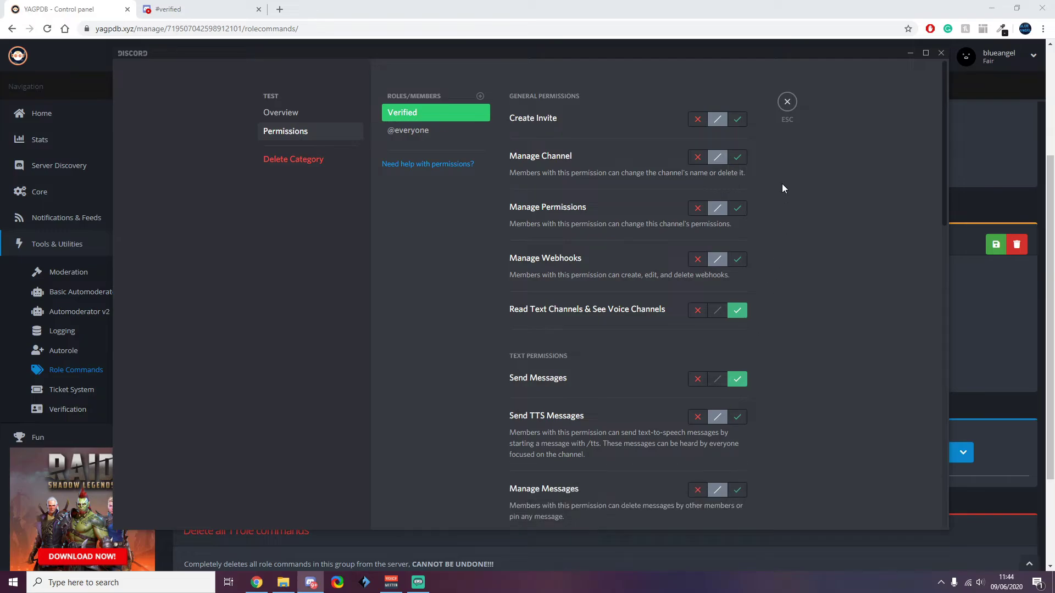
left_click(787, 105)
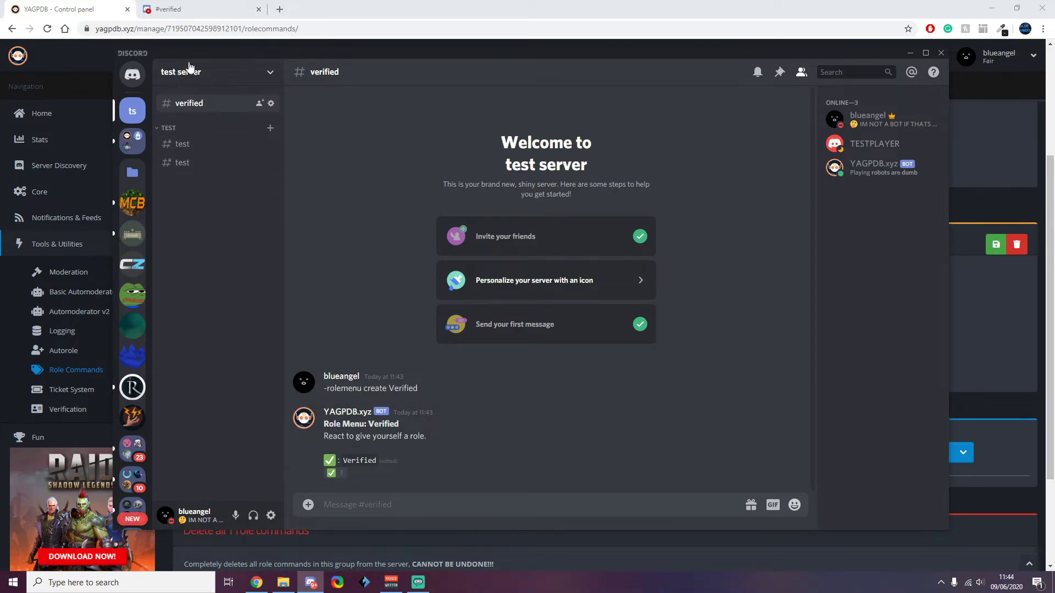
left_click(272, 106)
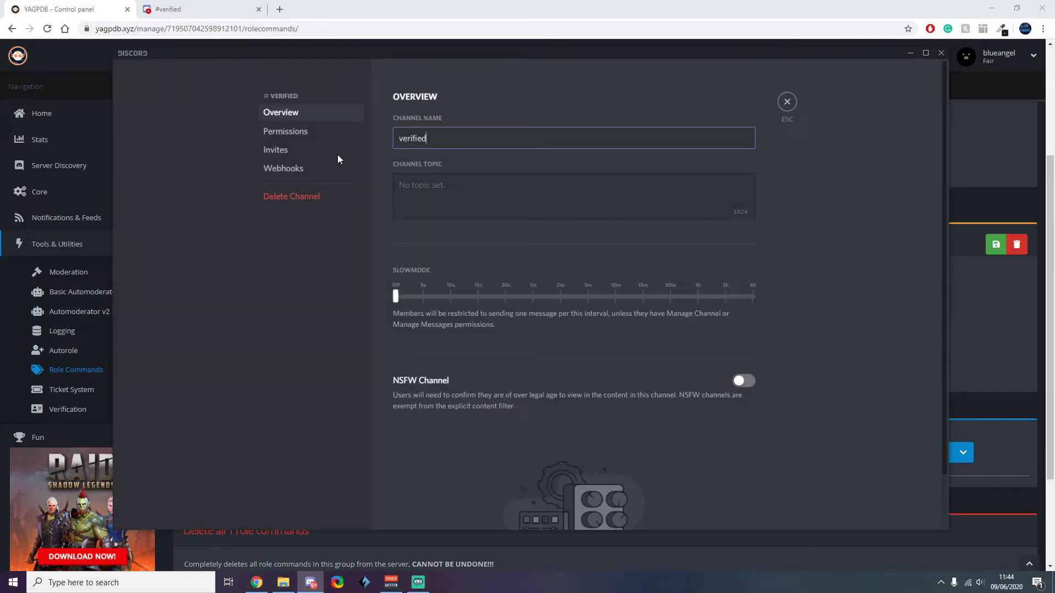
left_click(302, 133)
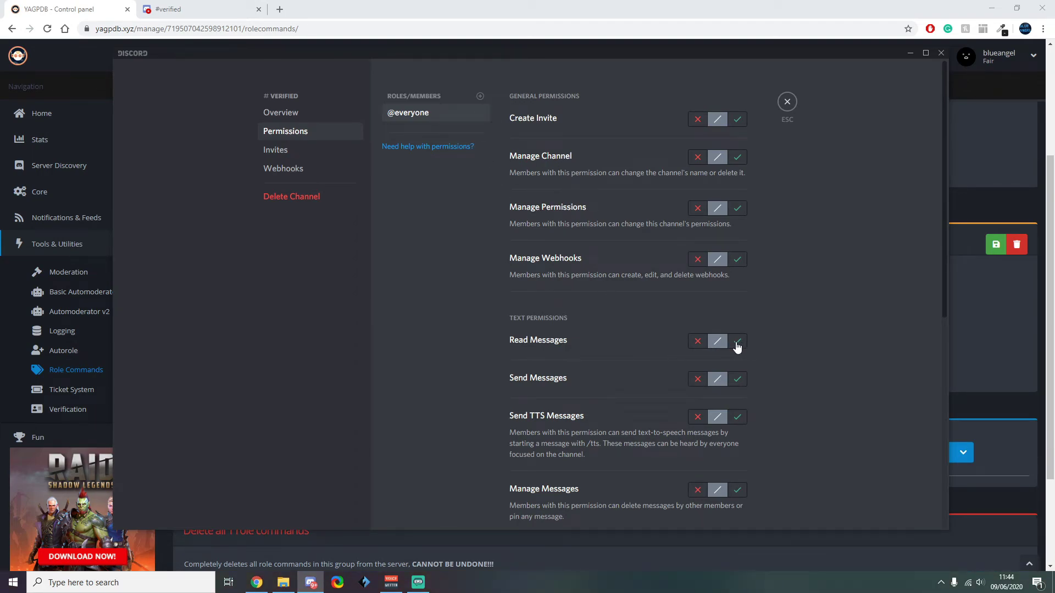
left_click(738, 341)
left_click(697, 381)
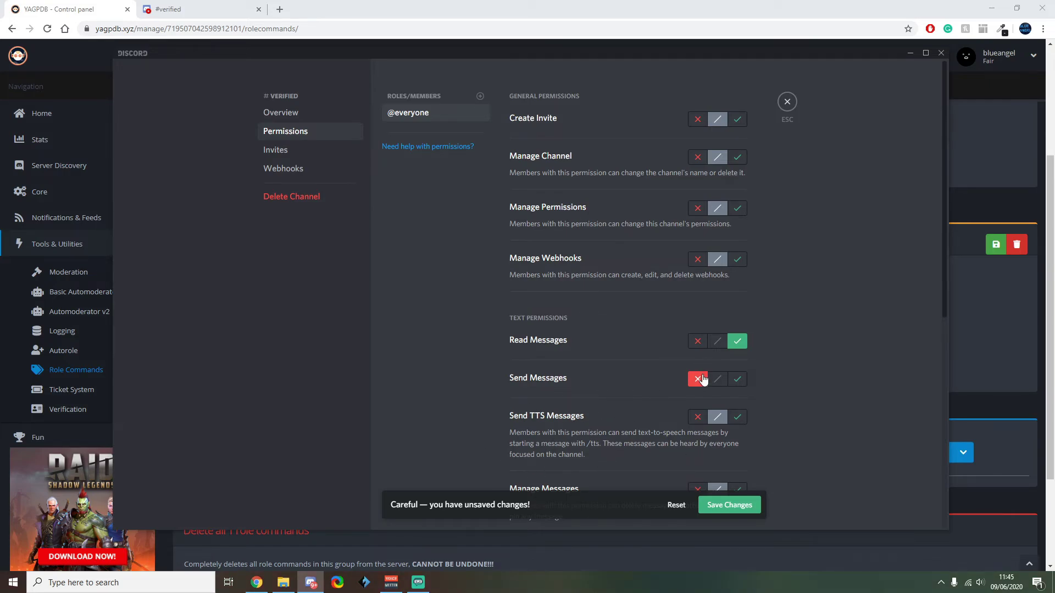
left_click(728, 505)
- Add the Verified role to #verified denying Read and Send Messages, save, and close
left_click(481, 97)
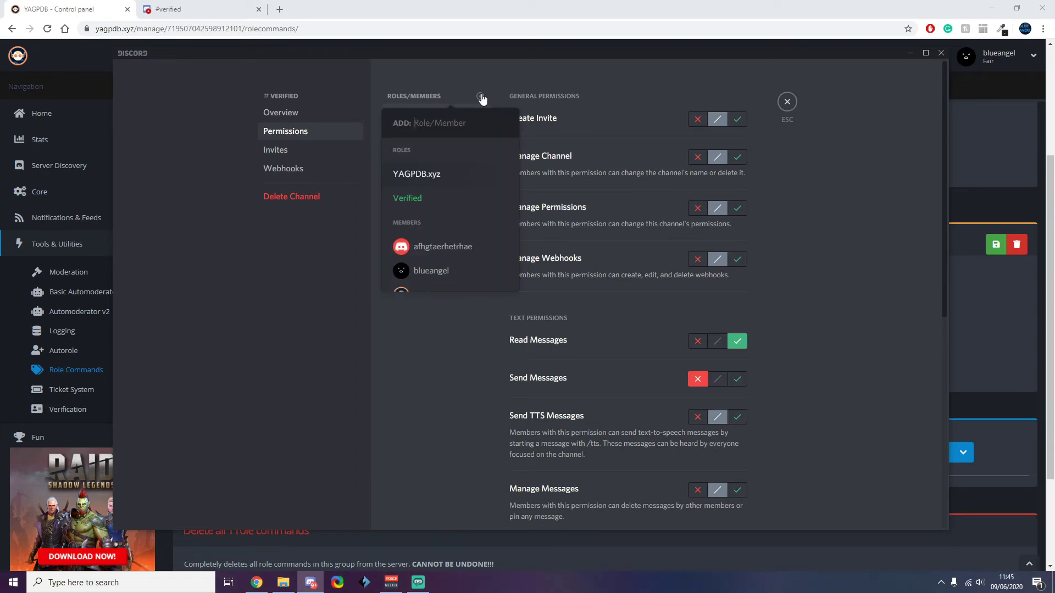
left_click(414, 201)
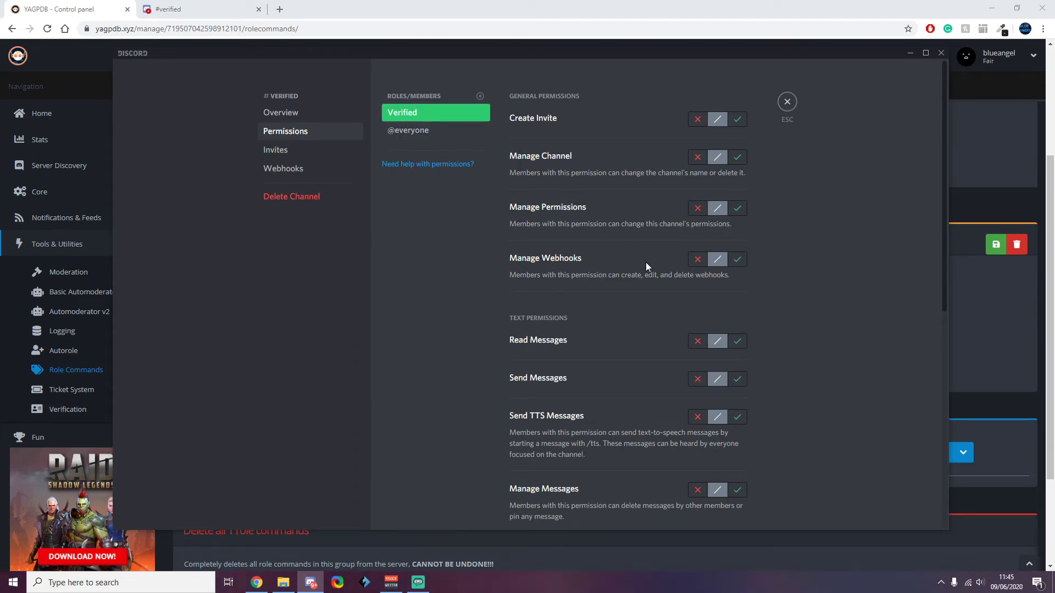
left_click(698, 343)
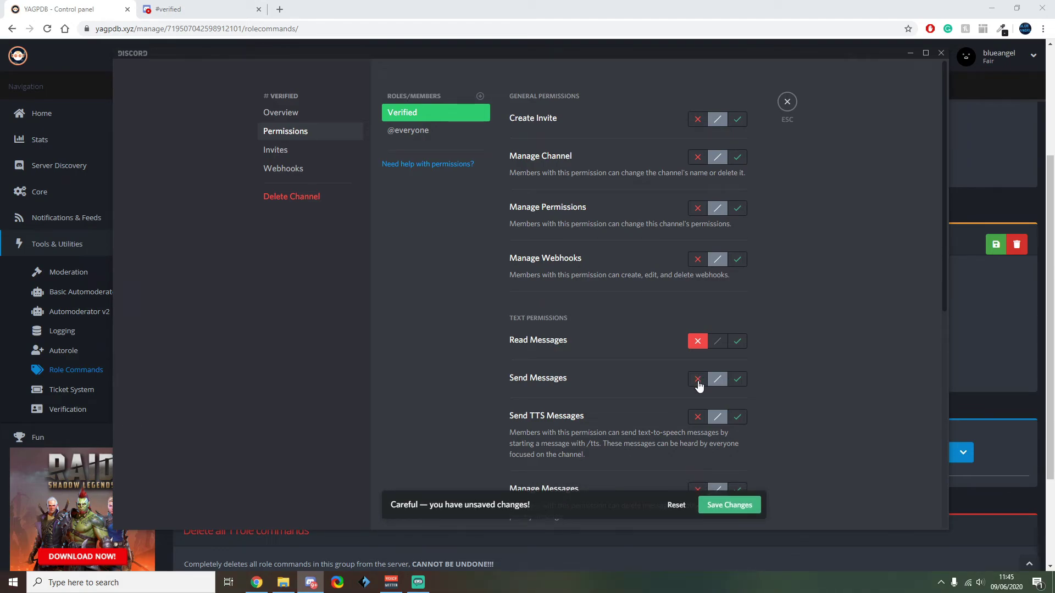
left_click(699, 382)
left_click(737, 504)
left_click(786, 101)
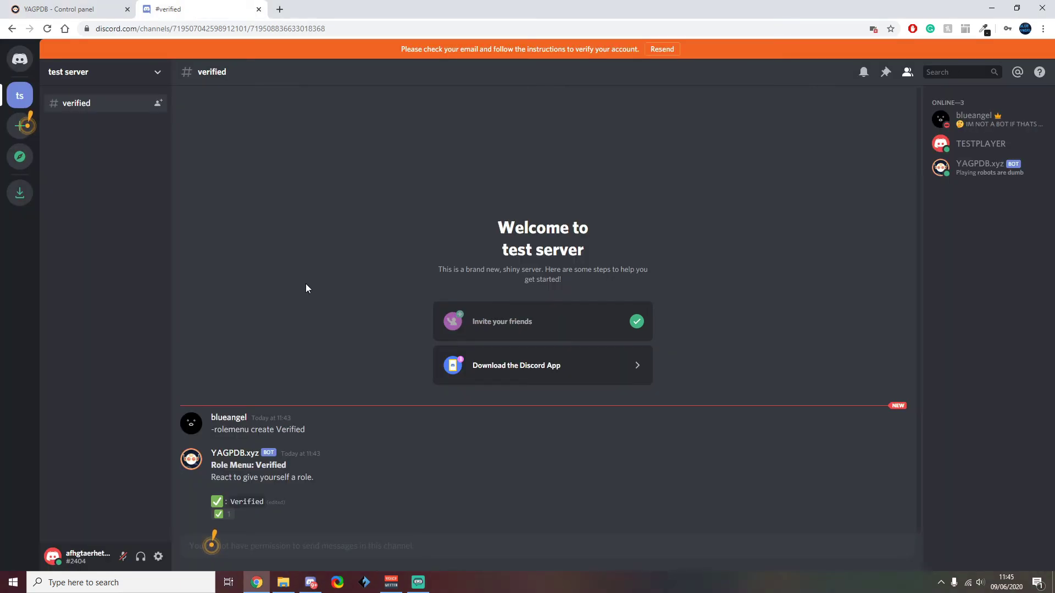
- React with the check mark on the Role Menu to get Verified, then view the second #test channel
left_click(220, 515)
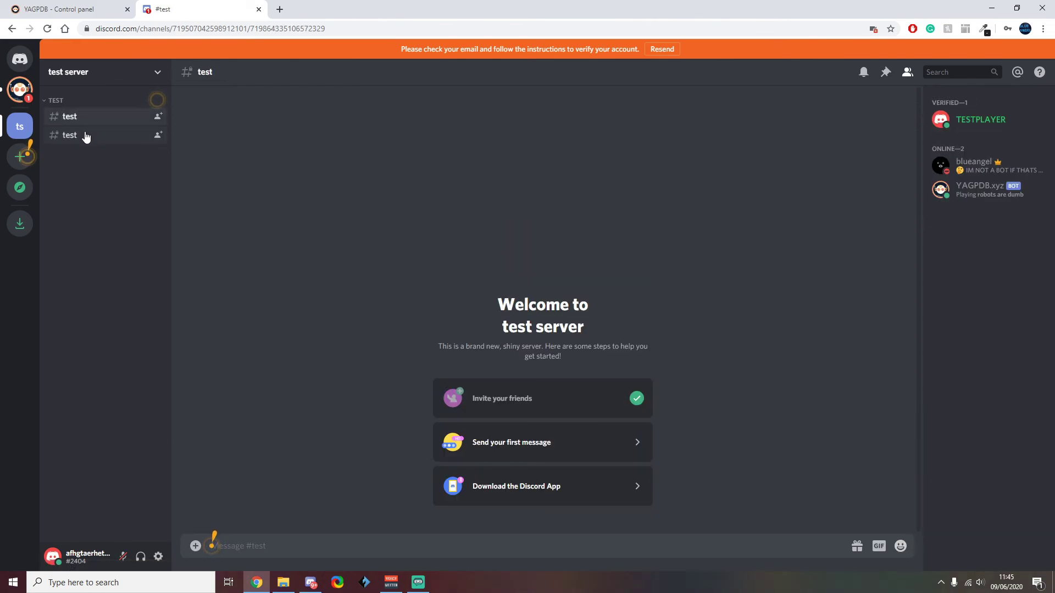
left_click(82, 133)
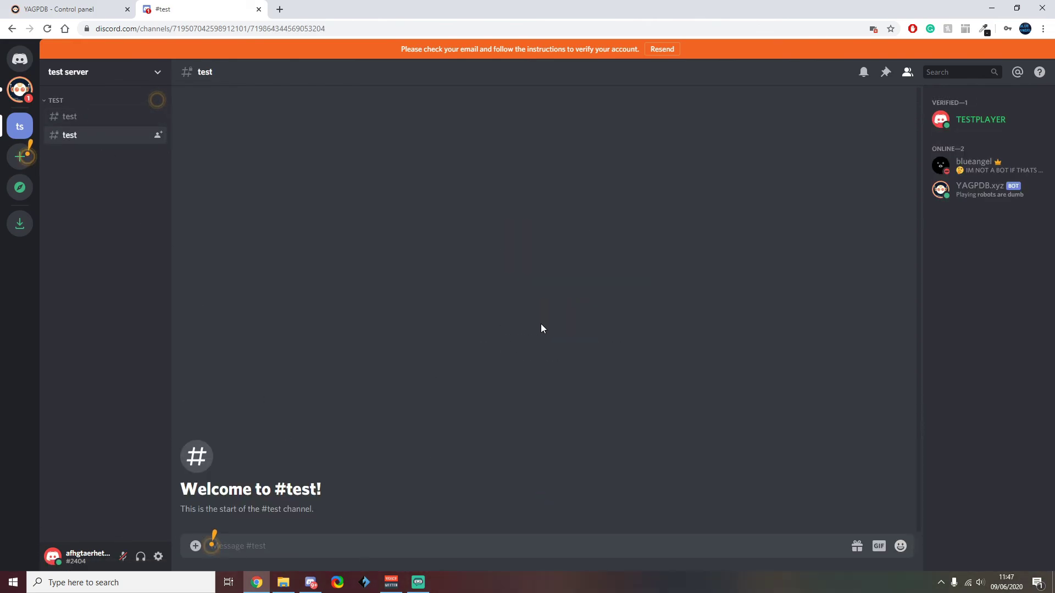